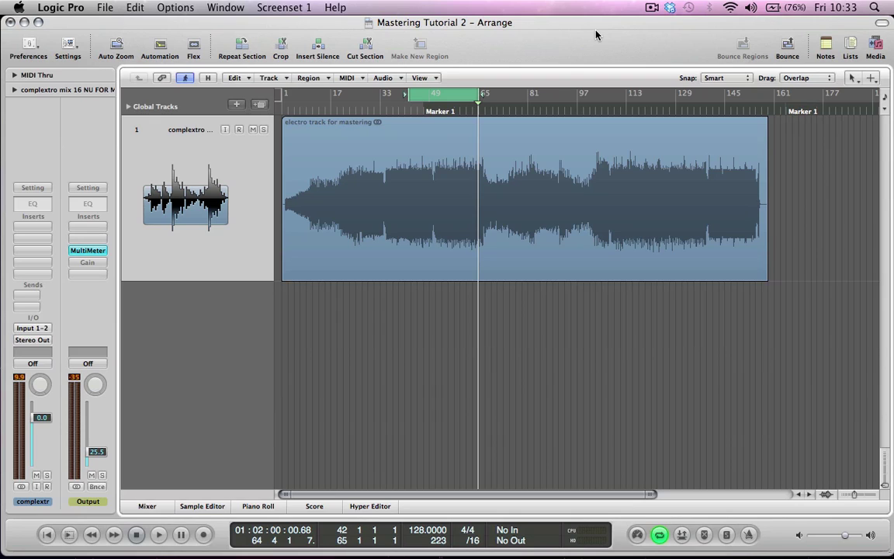
Step: Select the 'electro track for mastering' audio region in the Arrange area of 'Mastering Tutorial 2'
left_click(496, 193)
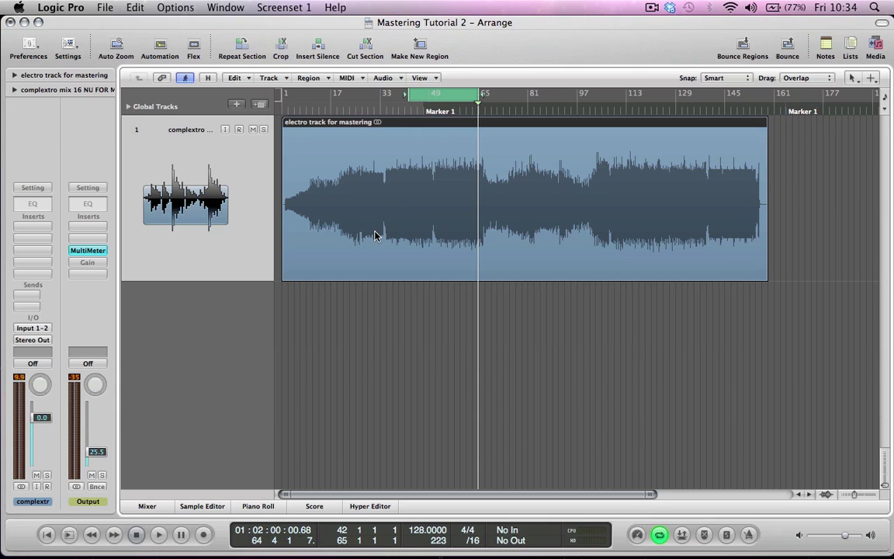
Step: Play the track, pull the Output channel fader down, then stop playback
key("space")
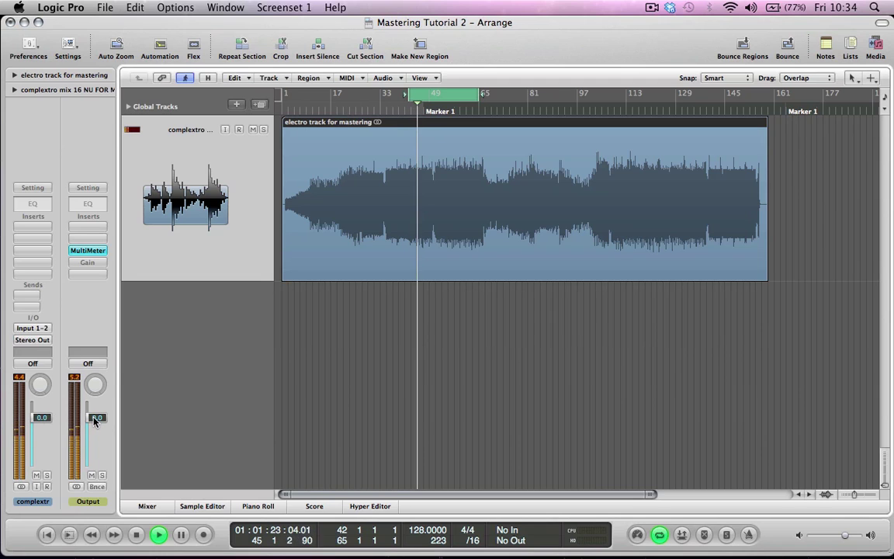
left_click_drag(95, 420, 92, 452)
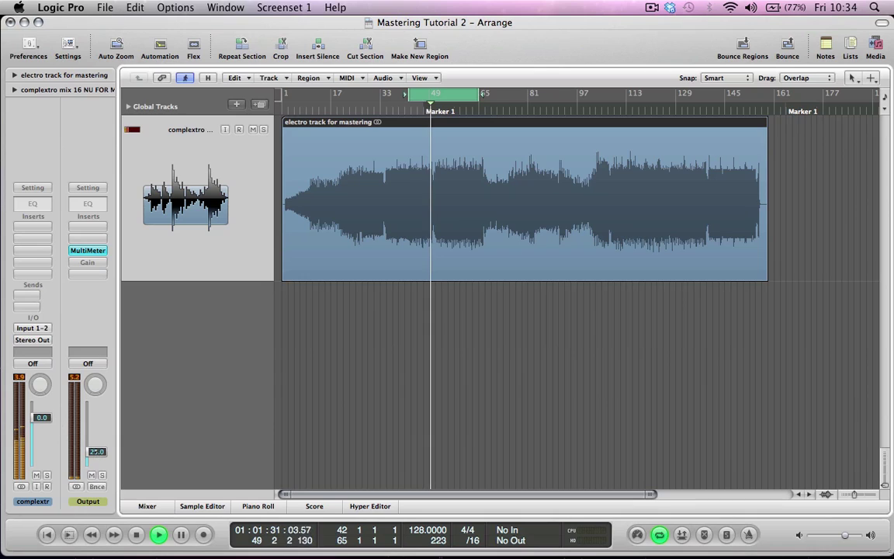
key("space")
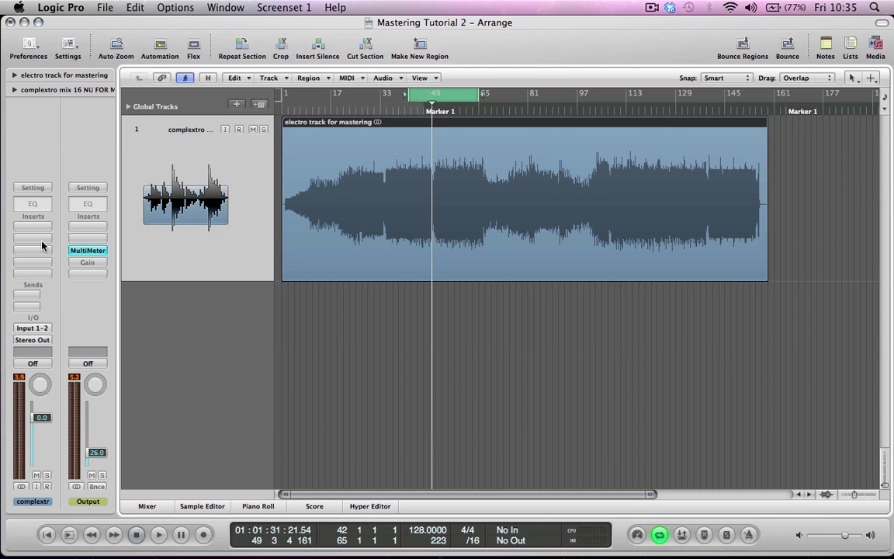
Step: Insert a stereo Dynamics > Multipressor on an empty insert slot and reposition its window
left_click(42, 246)
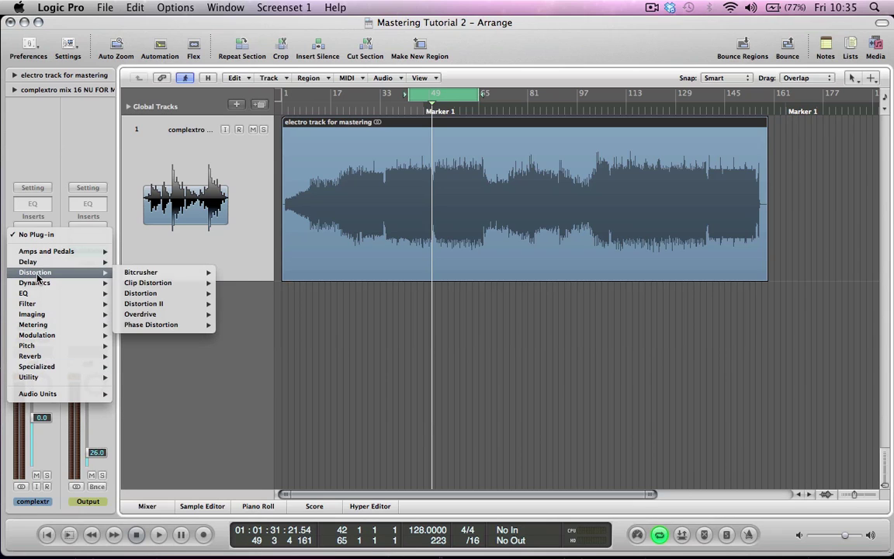
mouse_move(59, 287)
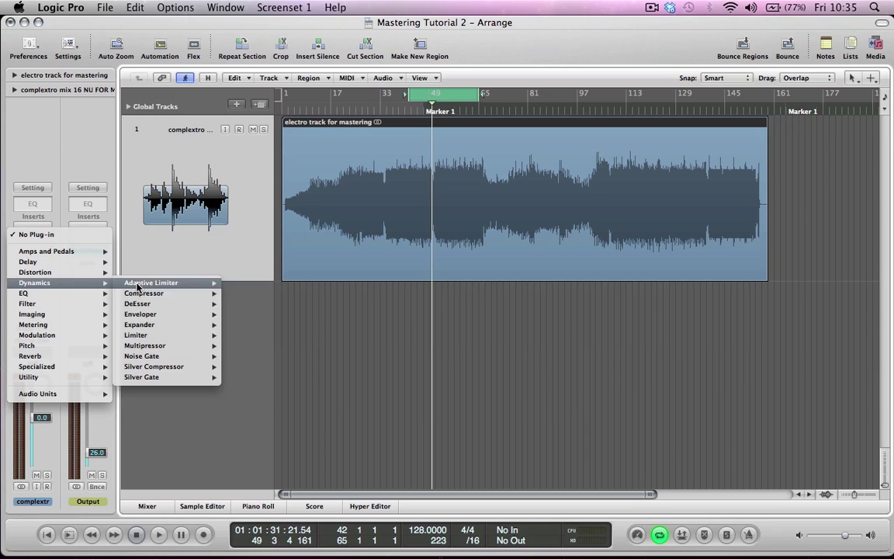
mouse_move(136, 314)
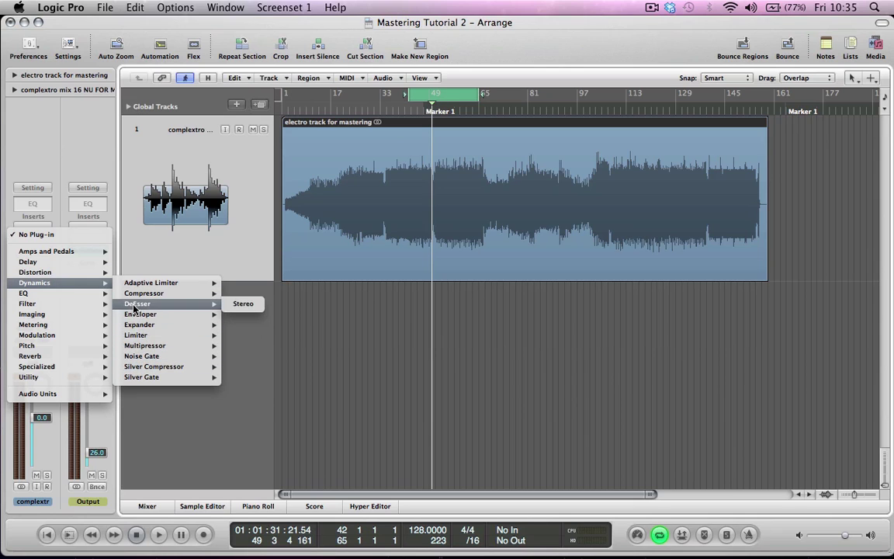
mouse_move(155, 346)
left_click(243, 346)
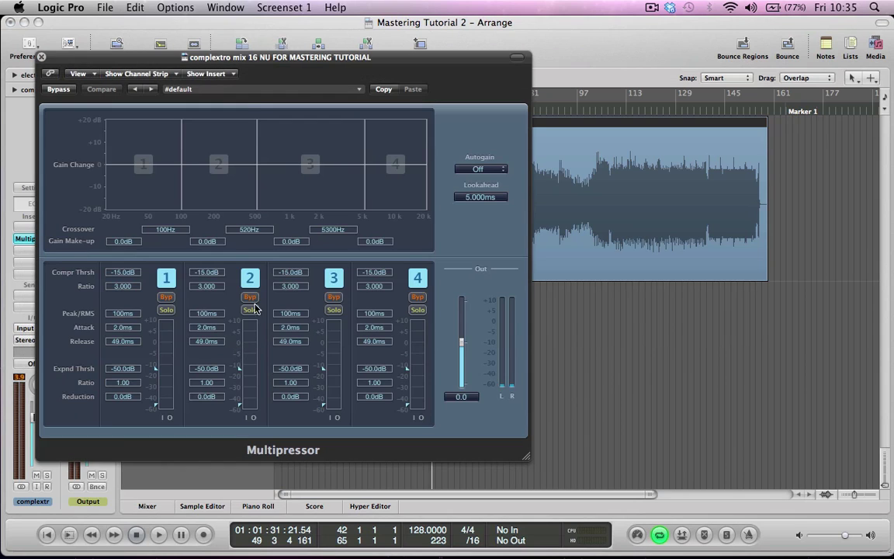
left_click_drag(219, 54, 474, 45)
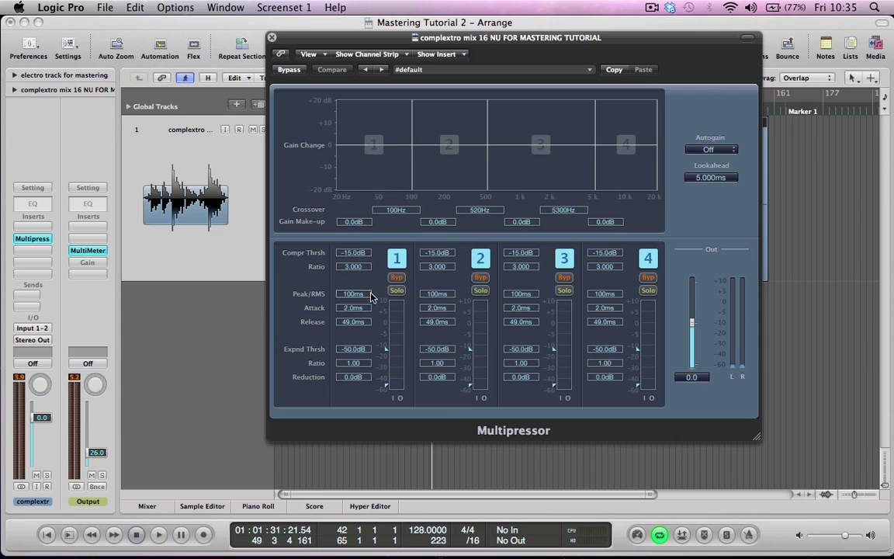
Step: During playback, drag the lowest crossover down to 68Hz, keeping the 520Hz and 5300Hz splits
key("space")
mouse_move(391, 214)
left_mouse_down()
mouse_move(397, 224)
mouse_move(394, 206)
left_mouse_up()
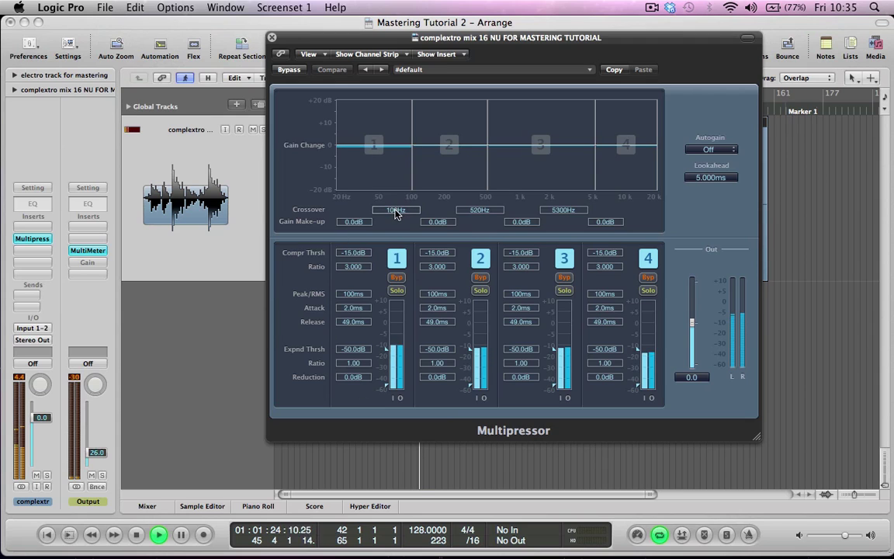
left_click_drag(396, 207, 393, 221)
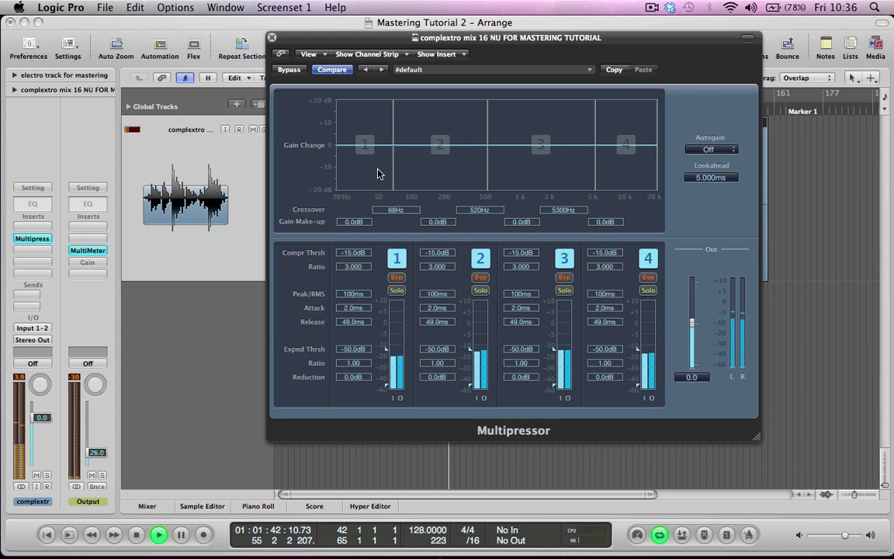
Step: Solo band 1 and give it a -19.5dB threshold and a 2.955 ratio
left_click(397, 290)
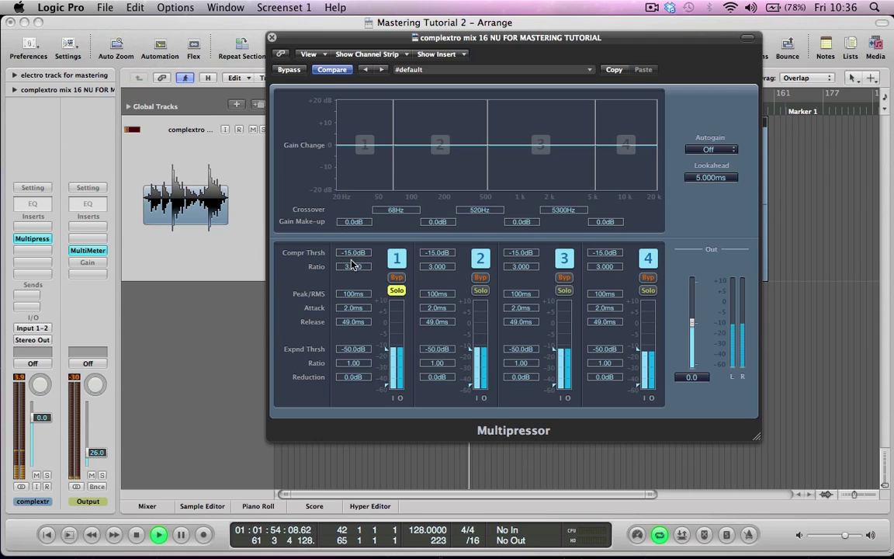
left_click_drag(348, 256, 349, 261)
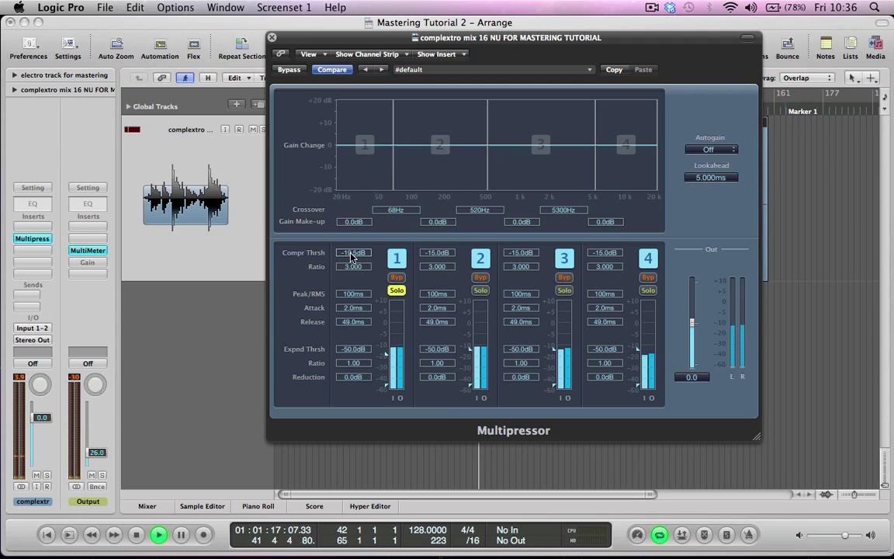
scroll(351, 256, "down", 9)
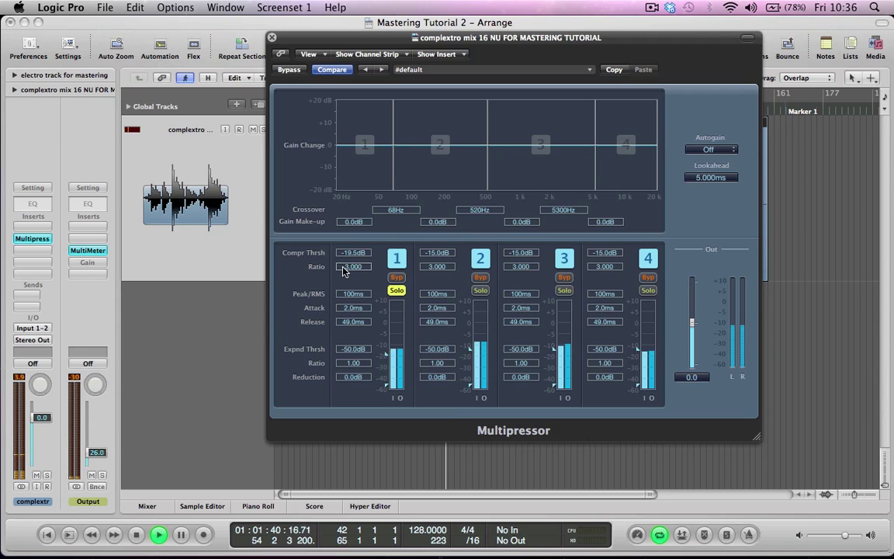
left_click_drag(343, 265, 351, 298)
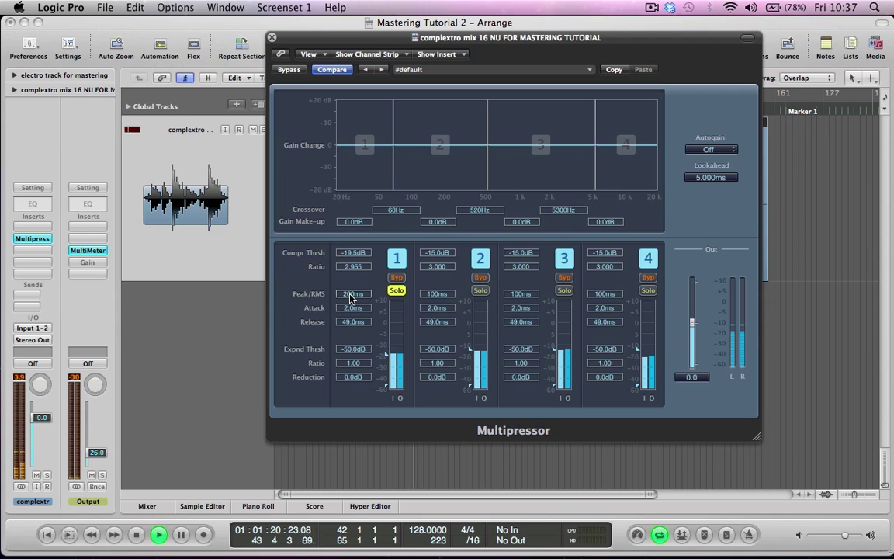
Step: Give band 1 a 100ms Peak/RMS, 6.5ms attack and 280.0ms release
left_click_drag(351, 297, 351, 339)
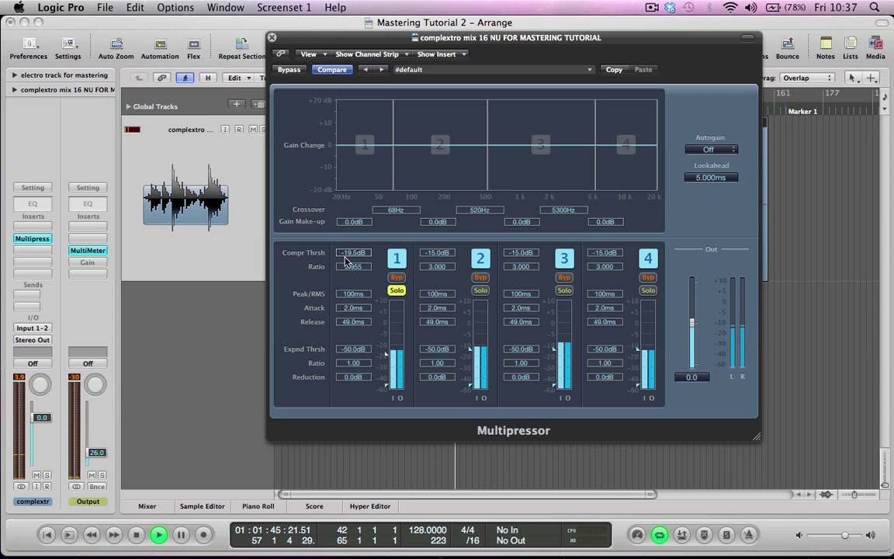
left_click_drag(350, 310, 355, 309)
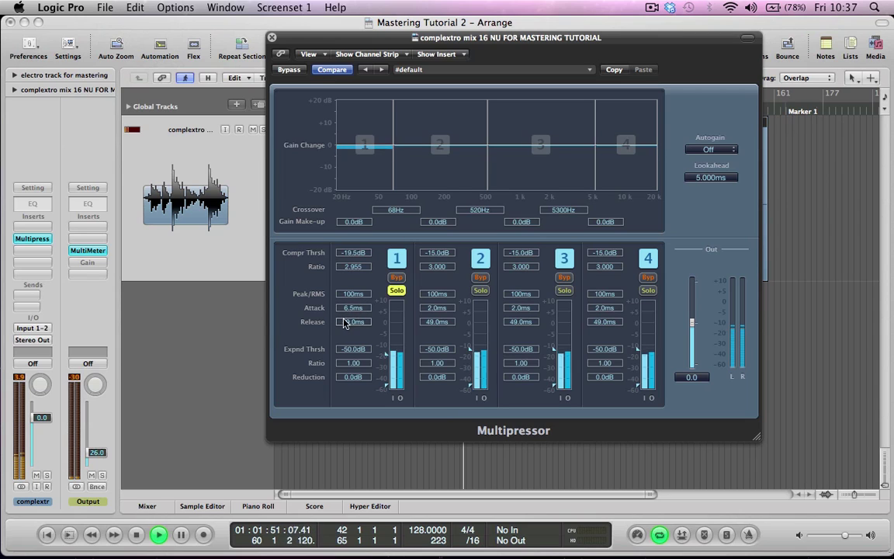
left_click_drag(352, 322, 354, 307)
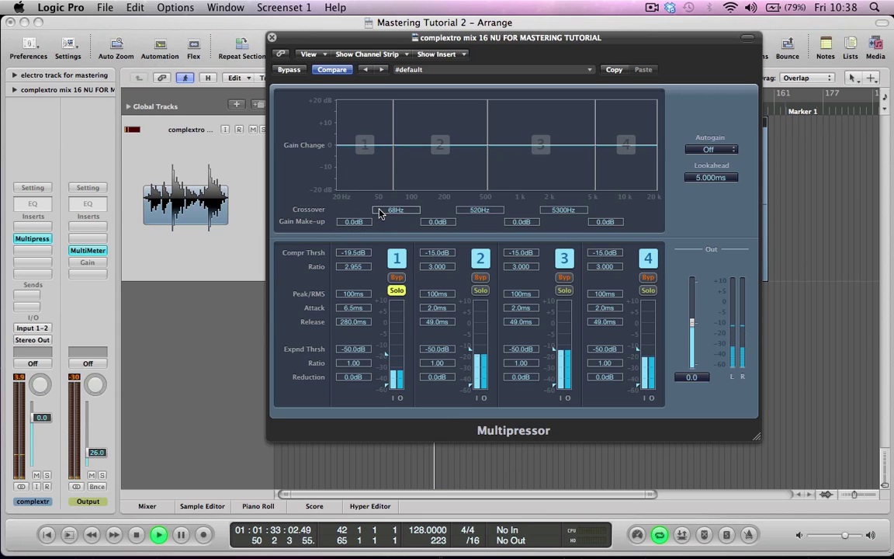
Step: Set the lowest crossover to 60Hz and compare band 1 bypassed, leaving it active
mouse_move(389, 213)
left_mouse_down()
mouse_move(389, 229)
mouse_move(390, 220)
left_mouse_up()
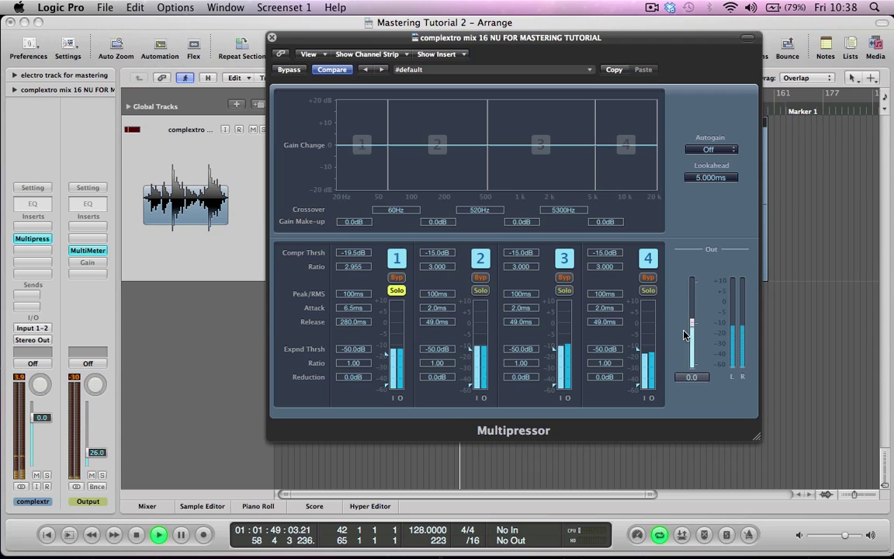
left_click(396, 278)
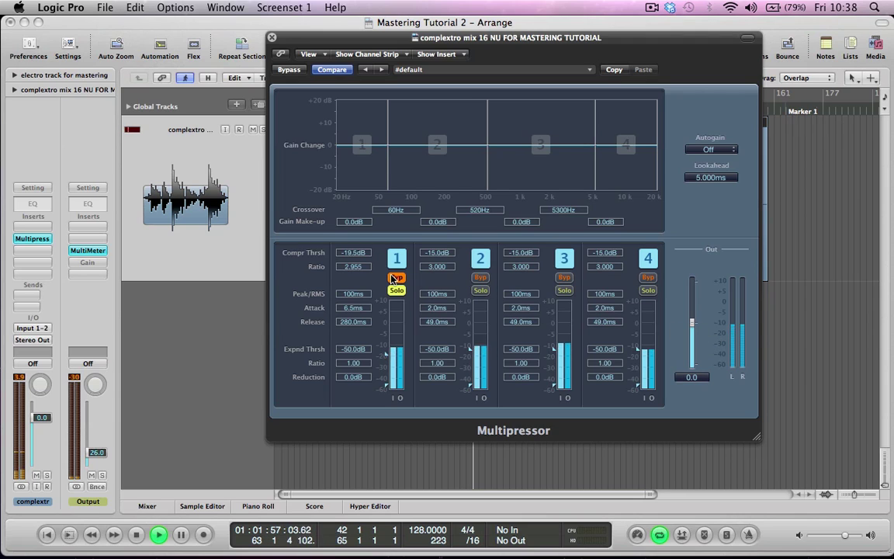
left_click(395, 278)
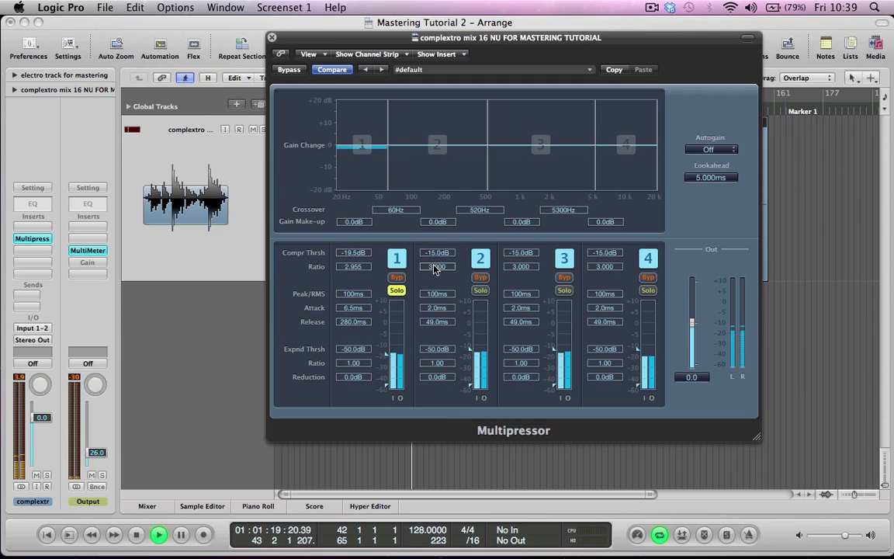
Step: Switch the solo from band 1 to band 2 and set its -17.5dB threshold and 71ms attack
left_click(397, 290)
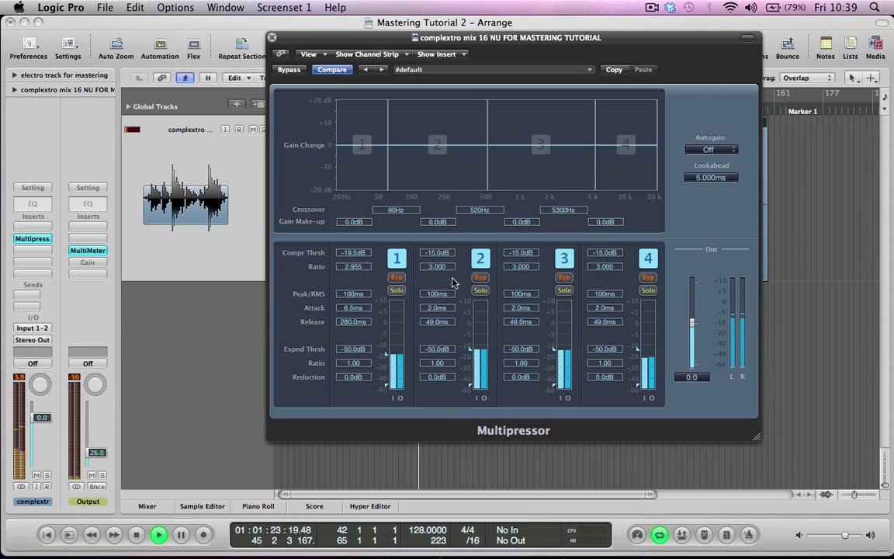
left_click(480, 291)
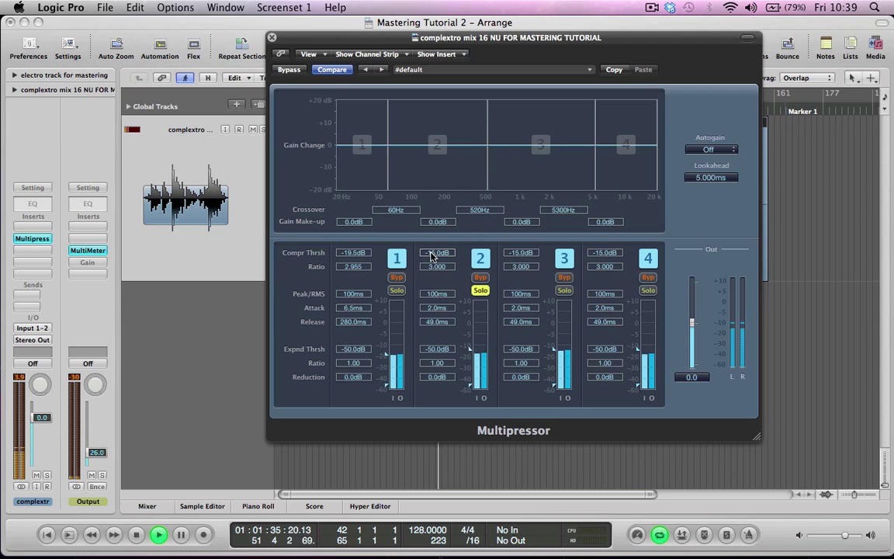
scroll(433, 257, "down", 1)
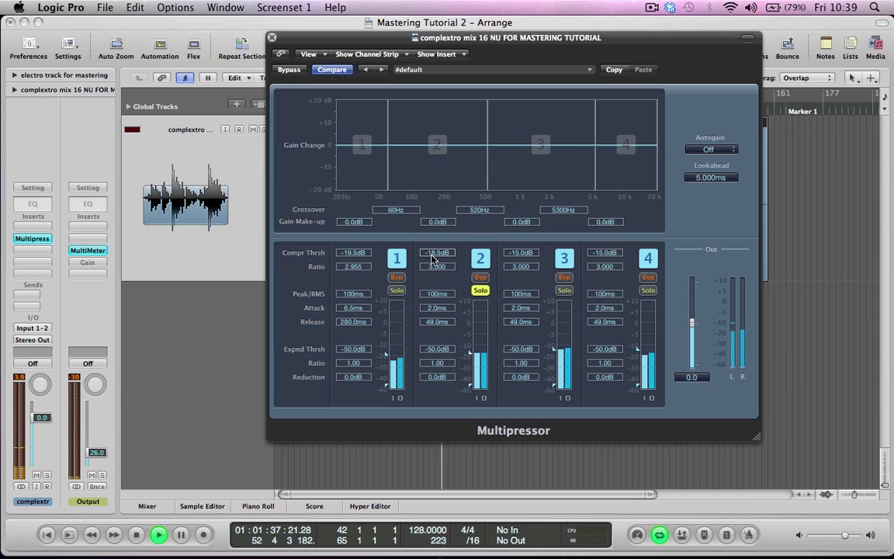
scroll(433, 257, "up", 3)
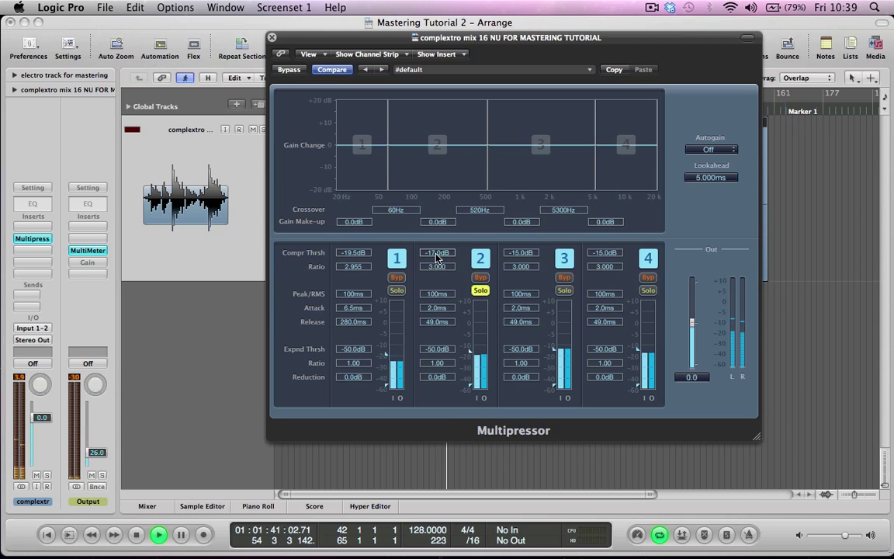
scroll(437, 258, "up", 2)
scroll(436, 257, "down", 3)
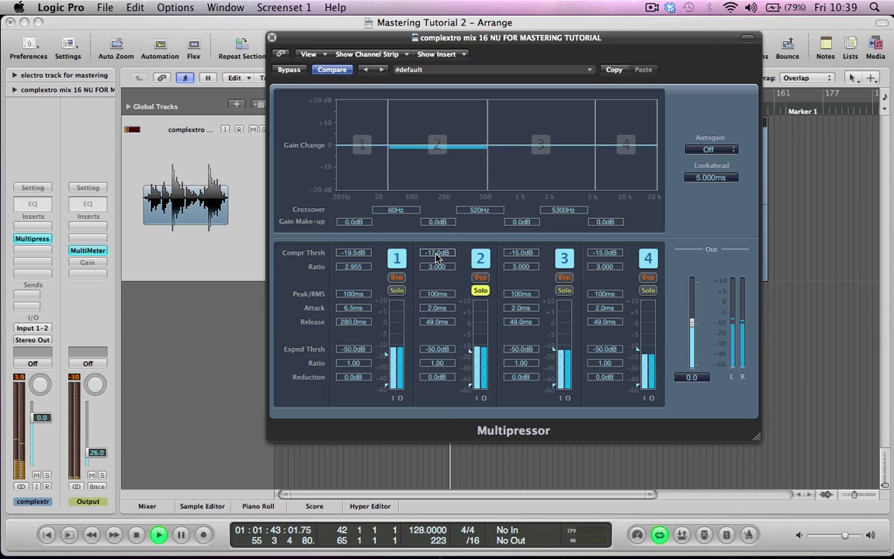
scroll(433, 306, "up", 4)
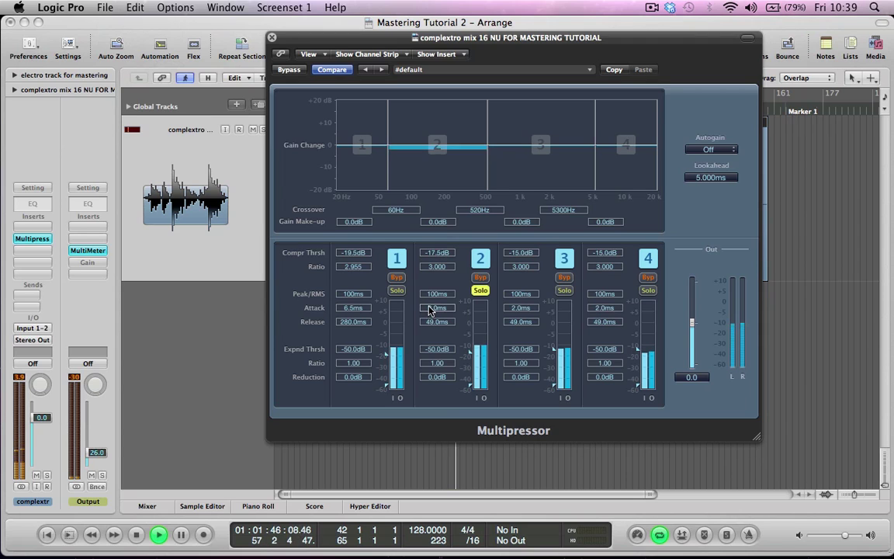
scroll(436, 303, "up", 5)
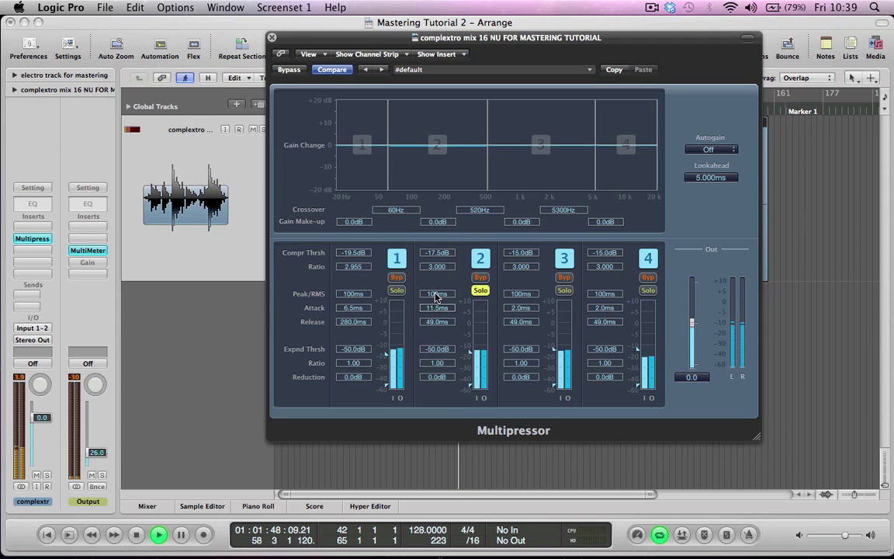
left_click_drag(437, 283, 437, 278)
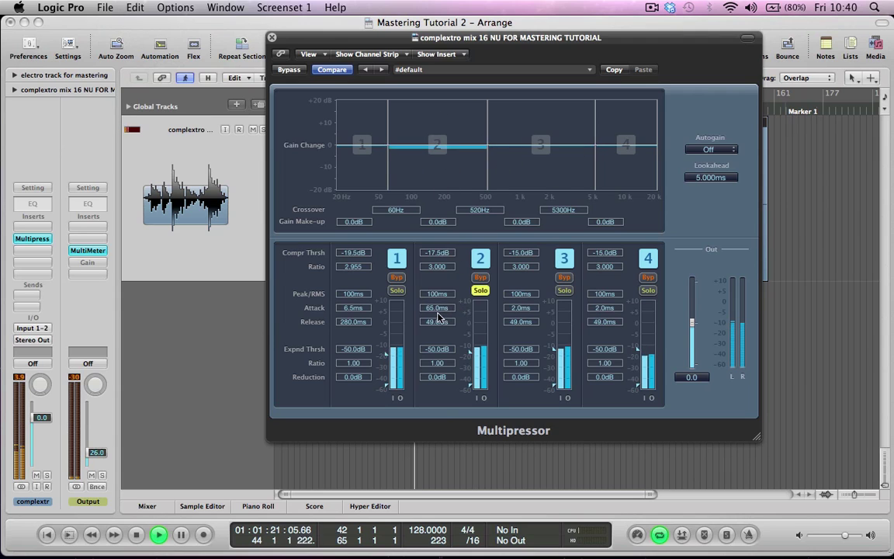
Step: Set band 2's release to 82ms and compare it bypassed before re-enabling it
scroll(437, 311, "down", 10)
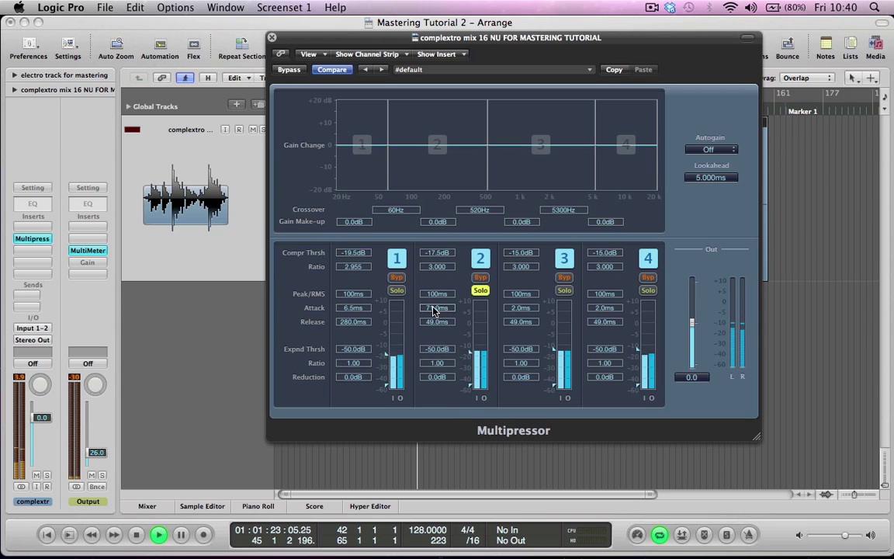
scroll(435, 309, "up", 10)
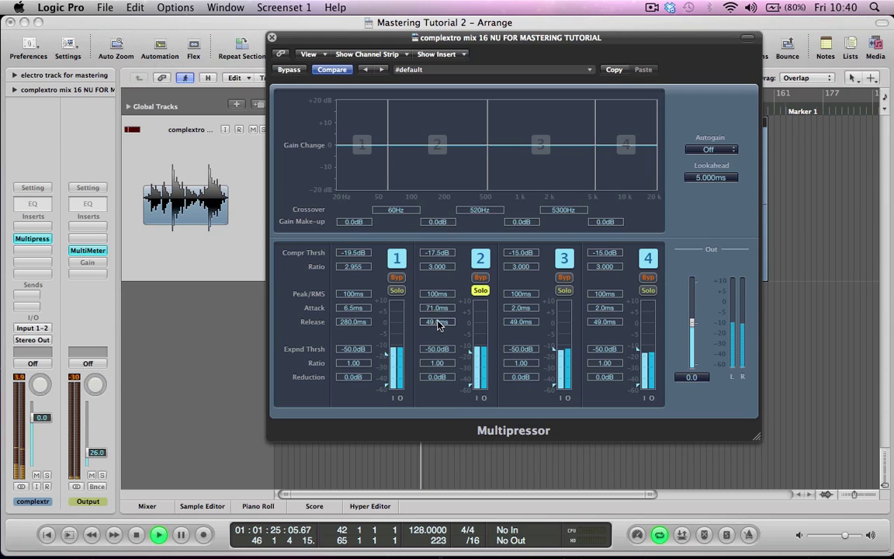
scroll(438, 323, "up", 6)
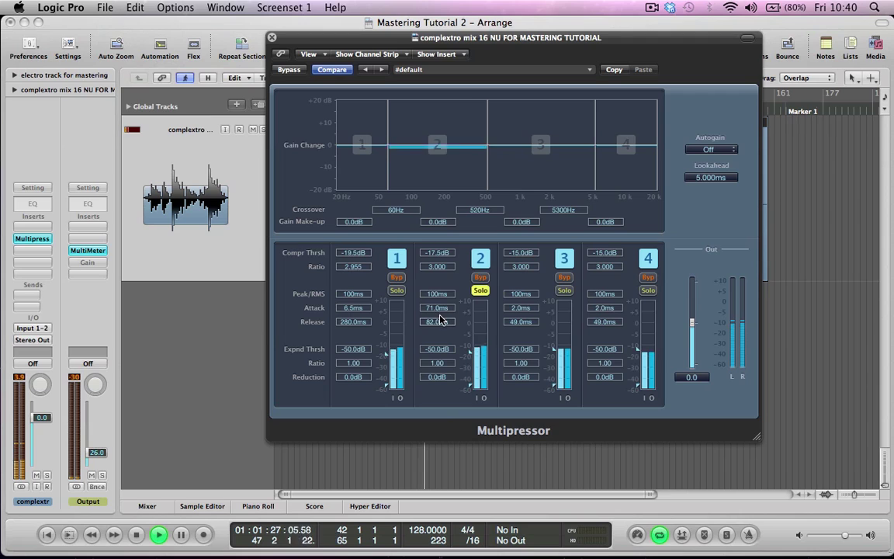
left_click(481, 278)
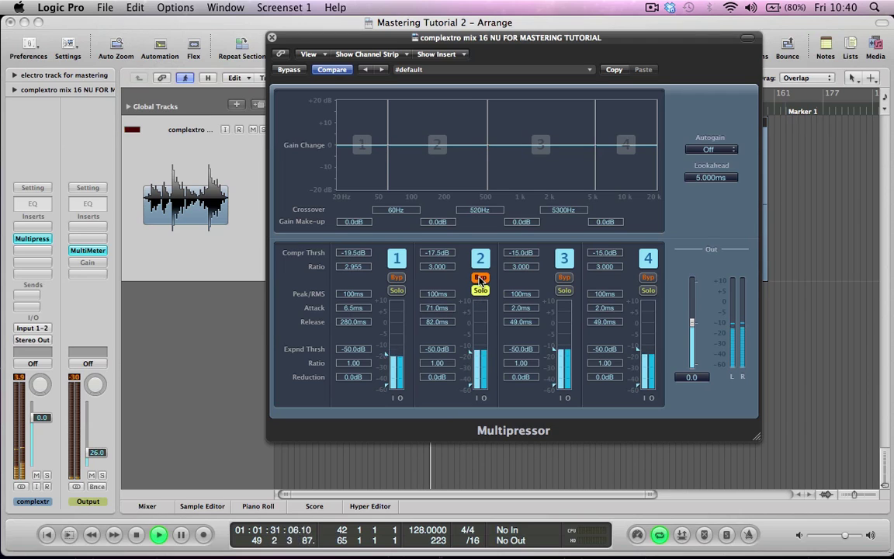
left_click(480, 278)
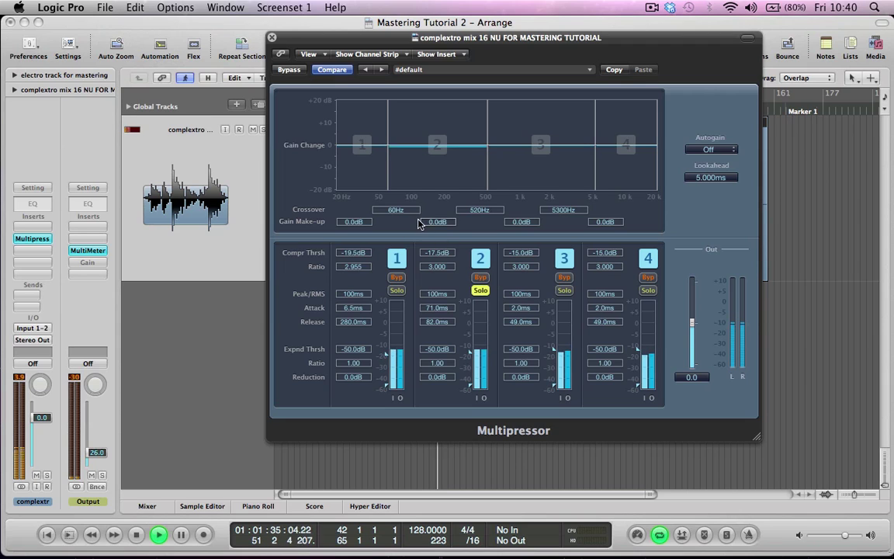
Step: Raise band 2 and band 1 make-up gain to 1.0dB, comparing the Multipressor bypassed, then solo band 3
left_click_drag(423, 223, 425, 222)
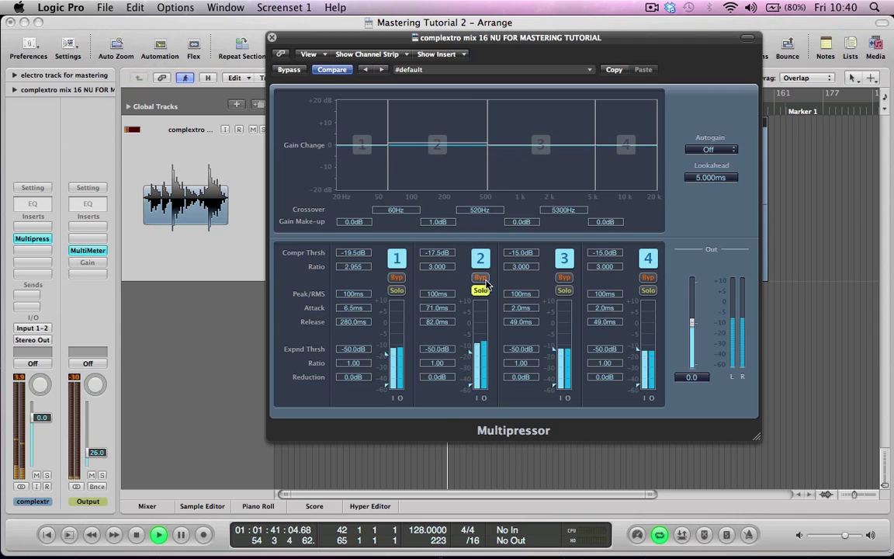
left_click(287, 70)
left_click(287, 70)
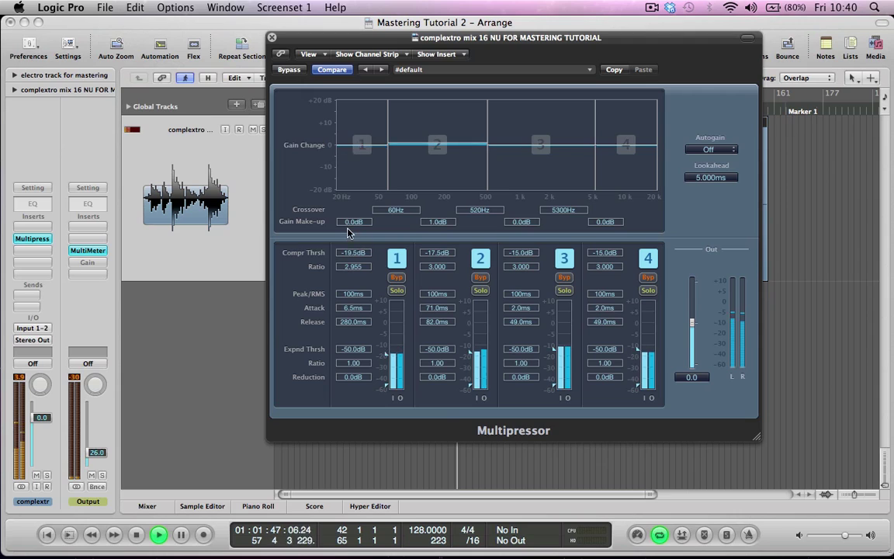
left_click_drag(351, 225, 295, 128)
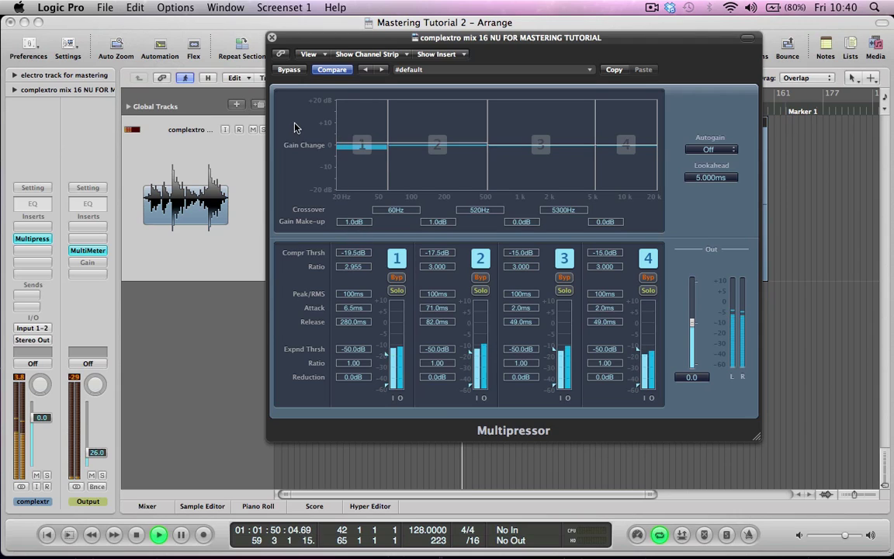
left_click(564, 290)
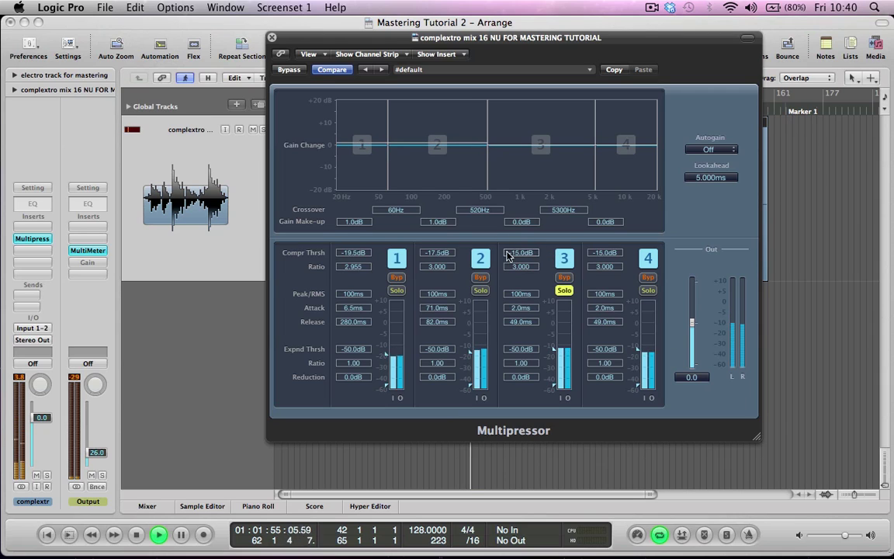
Step: Give band 3 -22.5dB threshold, 65ms attack, 290ms release and 2.5dB make-up, then bypass it to compare
left_click_drag(511, 256, 512, 260)
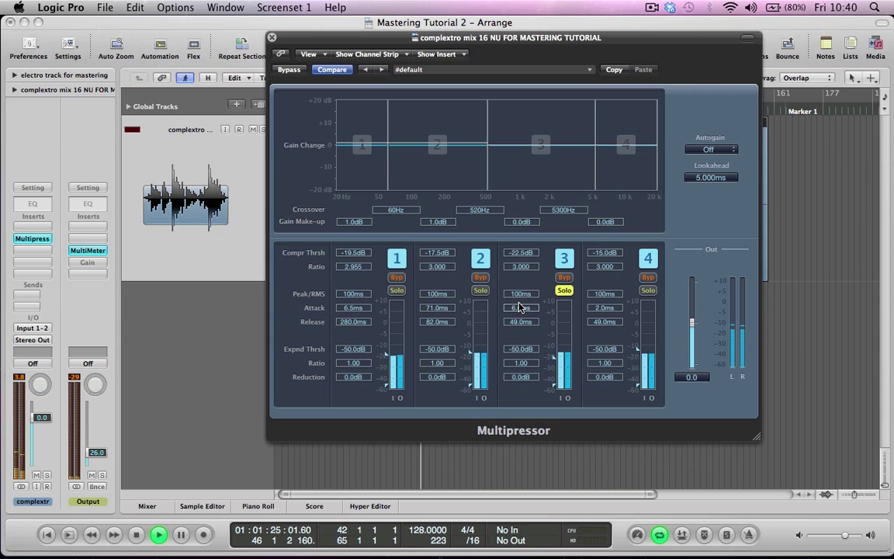
mouse_move(521, 307)
left_mouse_down()
mouse_move(523, 279)
mouse_move(518, 291)
left_mouse_up()
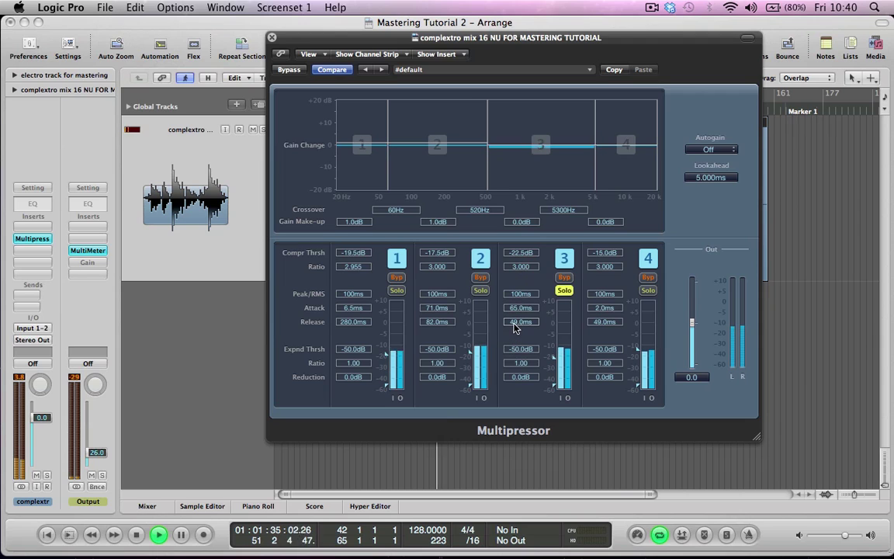
left_click_drag(514, 323, 521, 314)
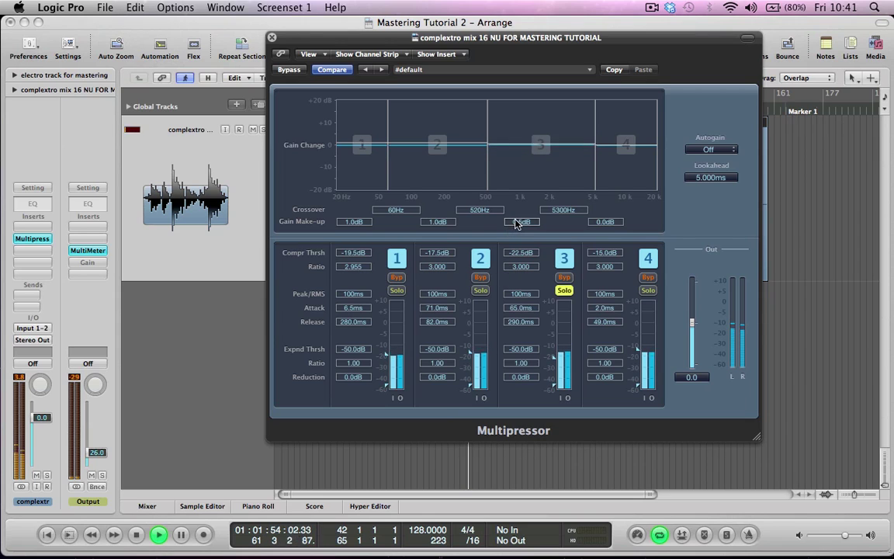
scroll(518, 223, "up", 1)
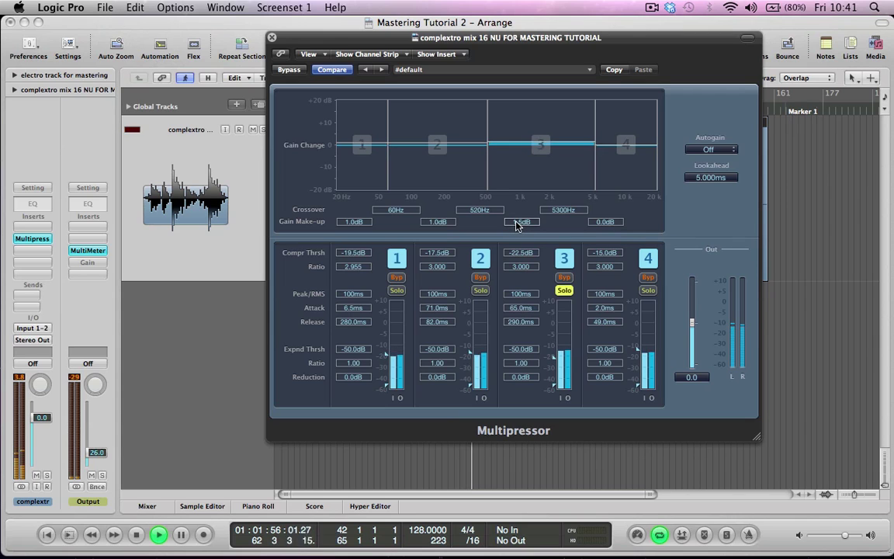
scroll(520, 224, "up", 1)
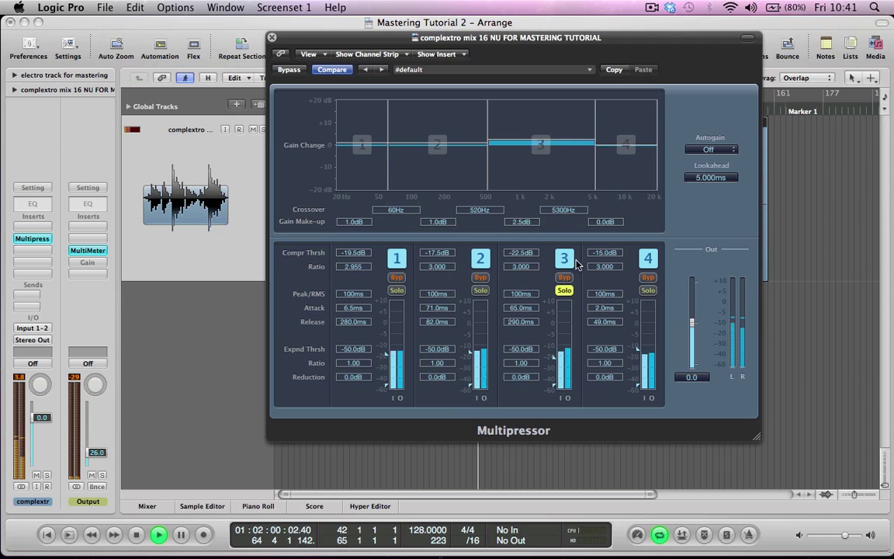
left_click(565, 278)
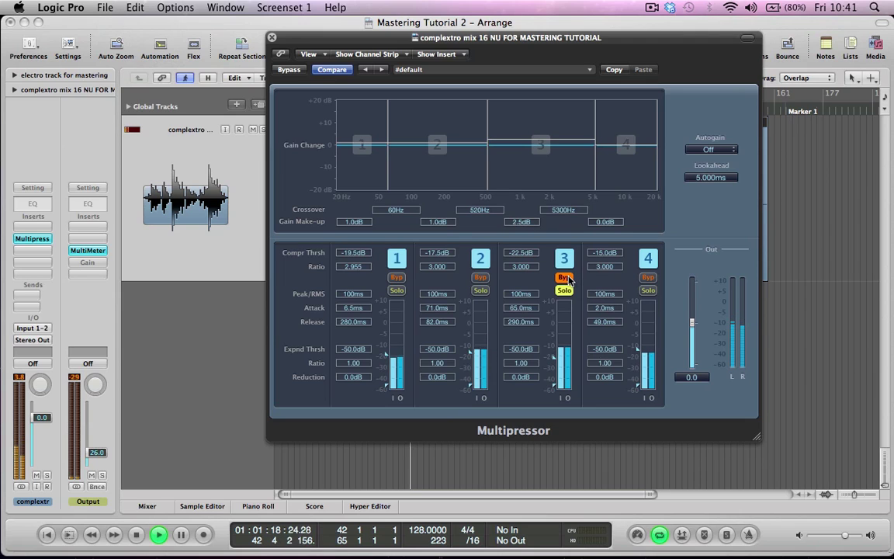
Step: Re-enable band 3, solo band 4, set -28.0dB threshold and 18.5ms attack, then bypass-compare it
left_click(565, 278)
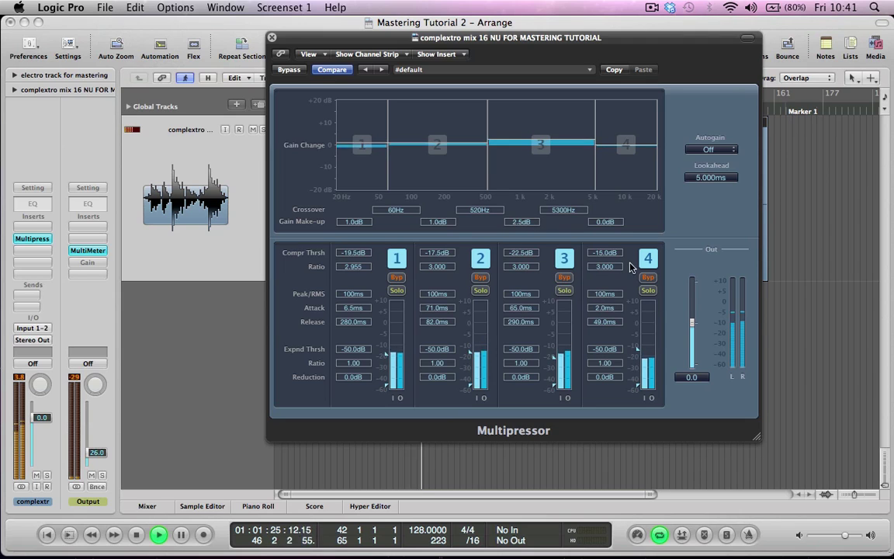
left_click(648, 291)
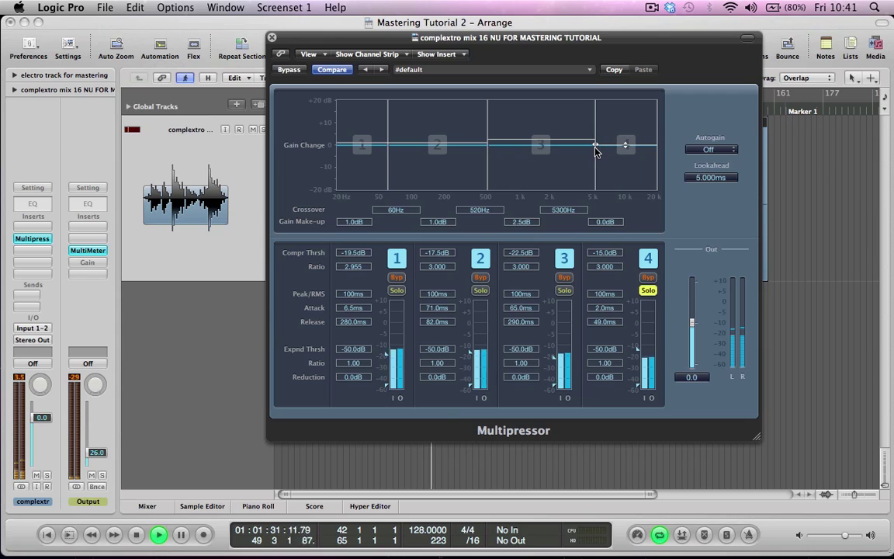
left_click_drag(604, 253, 600, 269)
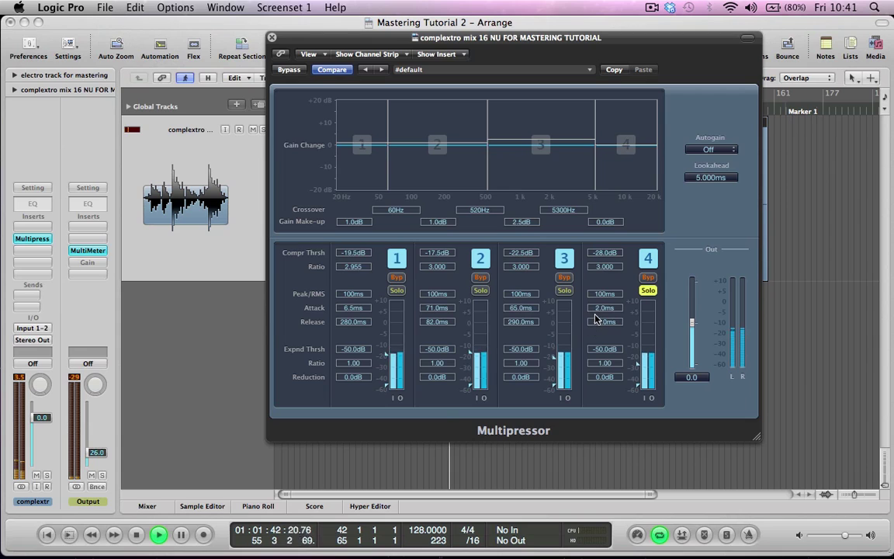
mouse_move(599, 309)
left_mouse_down()
mouse_move(602, 285)
mouse_move(606, 321)
left_mouse_up()
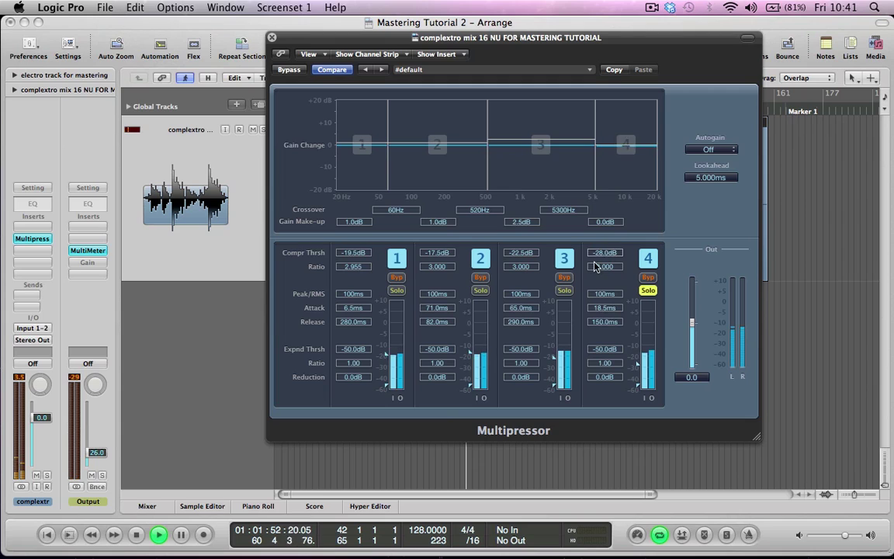
left_click(648, 278)
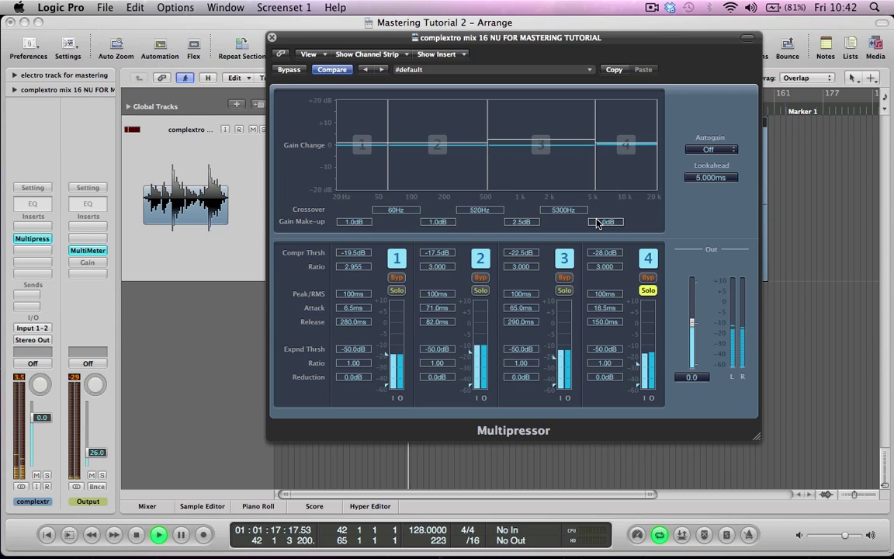
Step: Unsolo band 4, A/B the Multipressor with Bypass, and reset Output to 0 dB
left_click(647, 291)
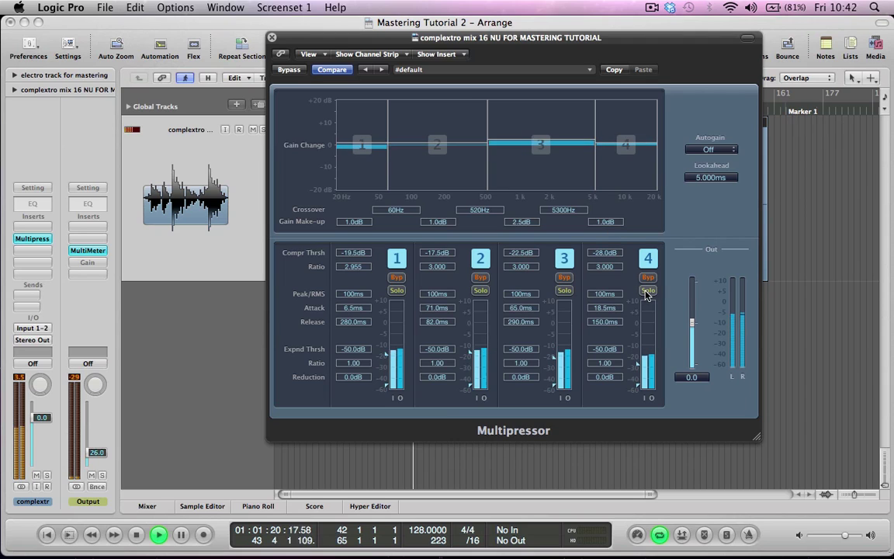
left_click(288, 70)
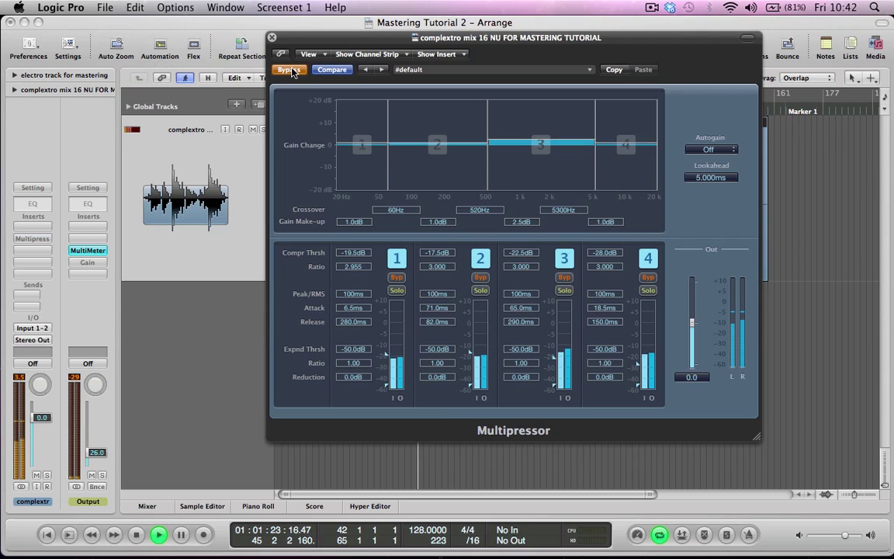
left_click(289, 69)
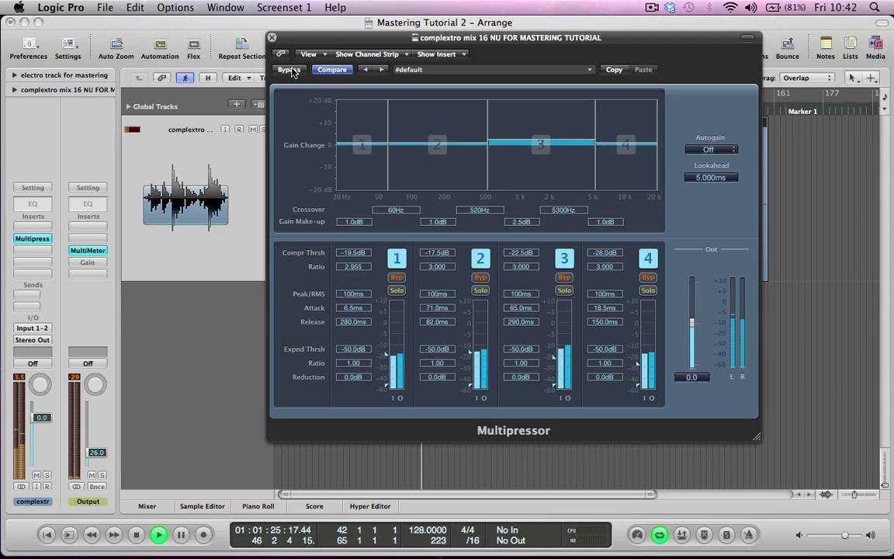
left_click(96, 453, "alt")
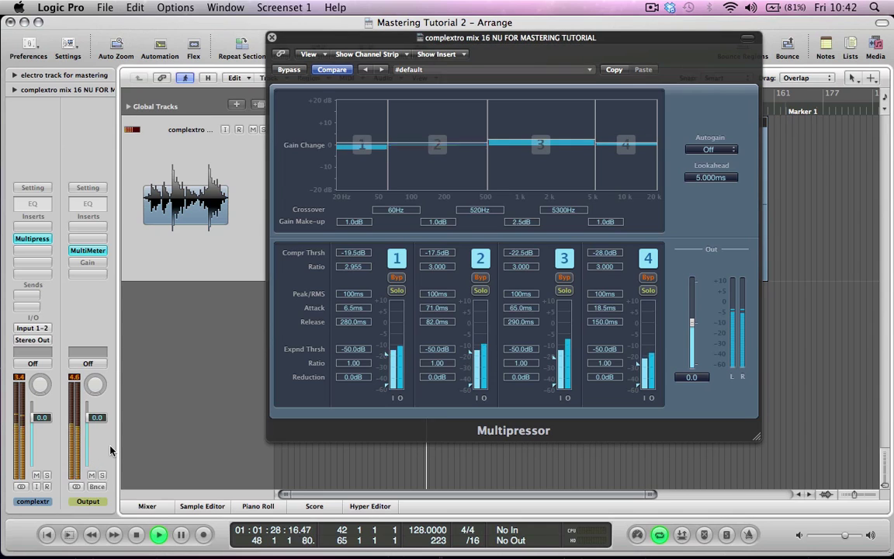
Step: A/B the Multipressor bypass again, lower the Output fader, and close the plug-in window
left_click(294, 72)
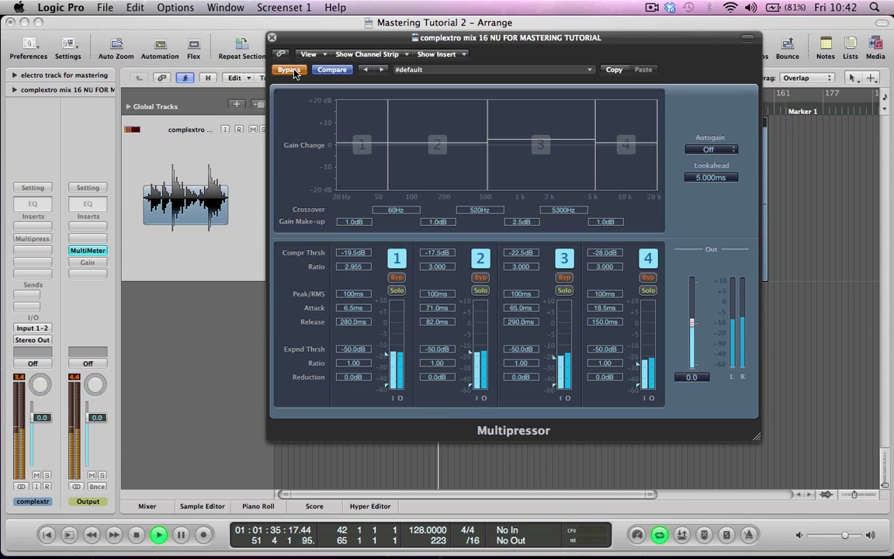
left_click(294, 72)
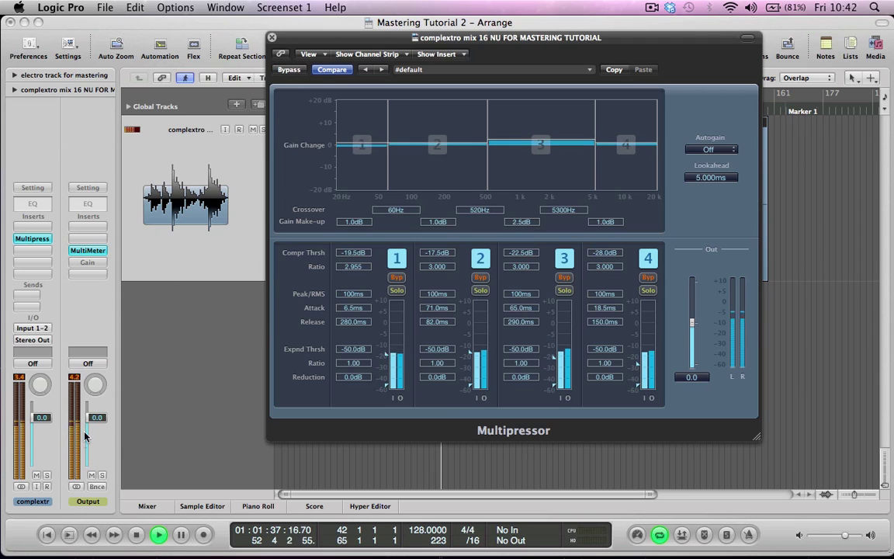
left_click_drag(84, 433, 85, 453)
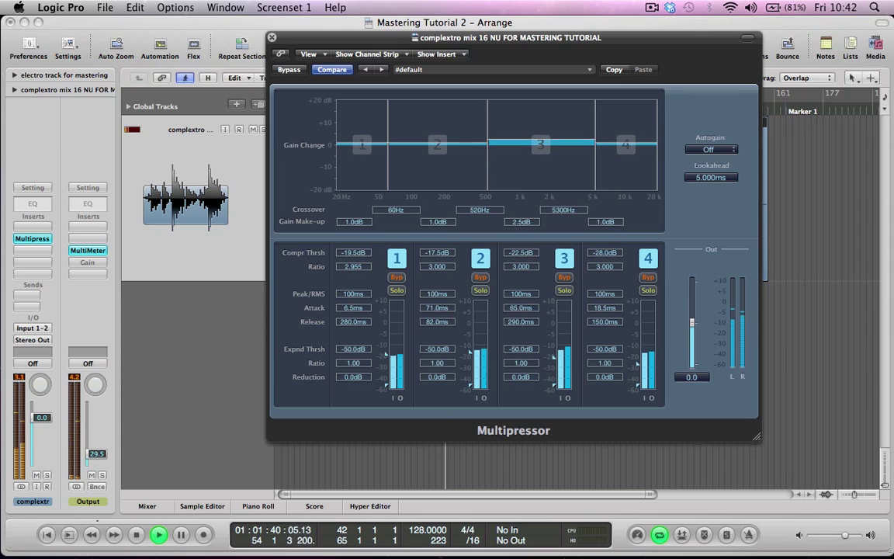
left_click(272, 37)
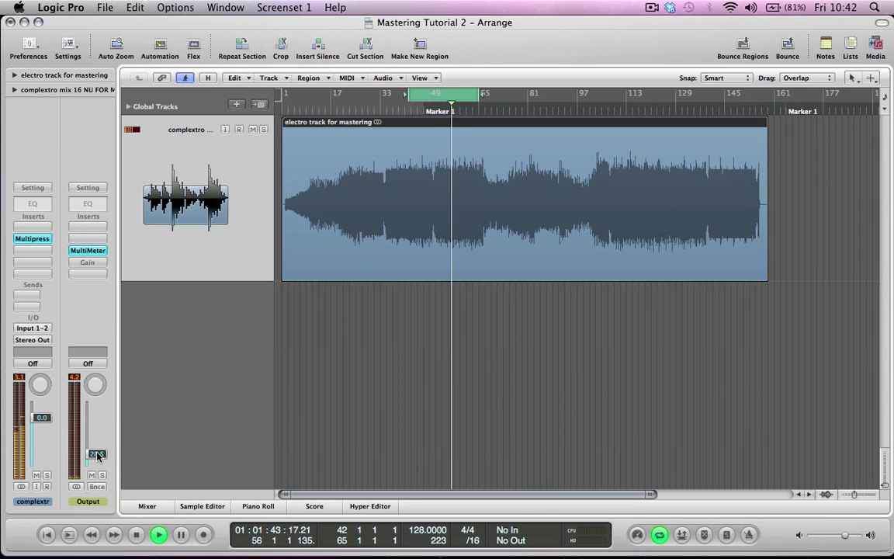
Step: Insert a stereo Linear Phase EQ below the Multipressor and move its window right and down
left_click(23, 227)
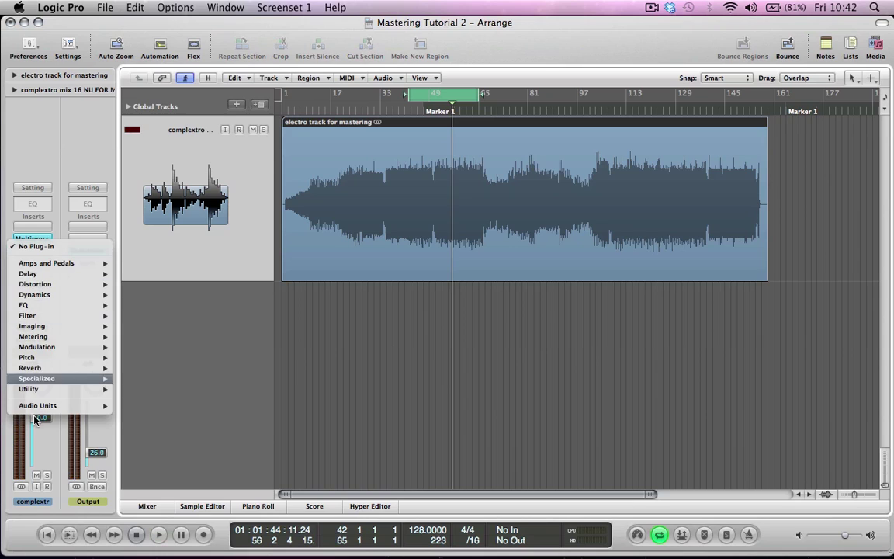
mouse_move(38, 295)
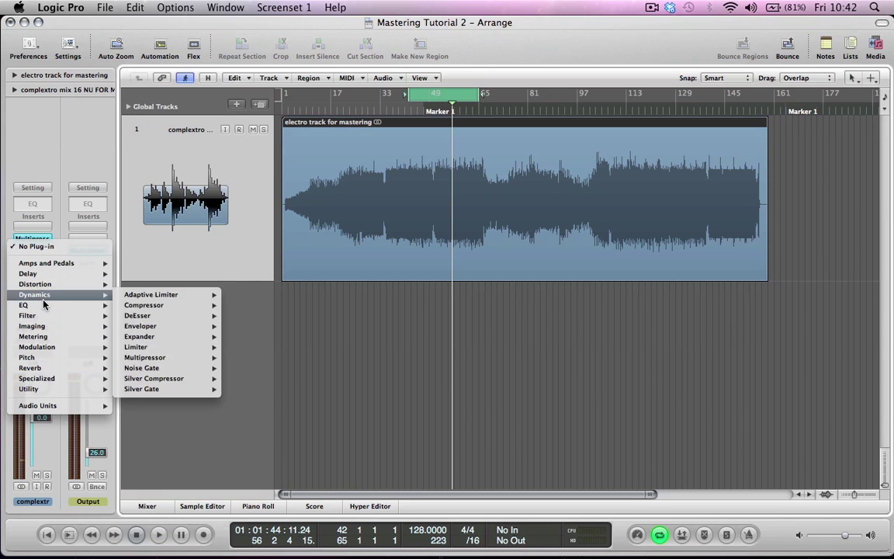
mouse_move(158, 340)
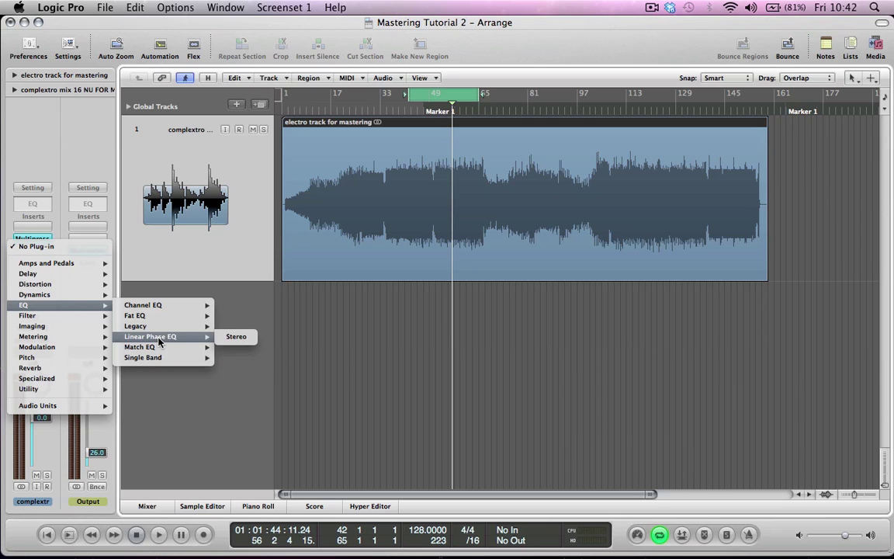
left_click(233, 337)
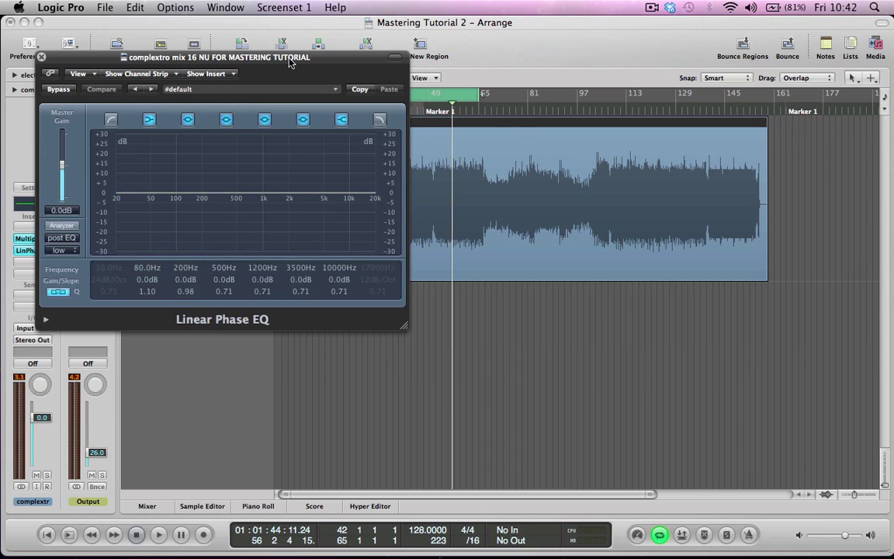
left_click_drag(290, 63, 413, 98)
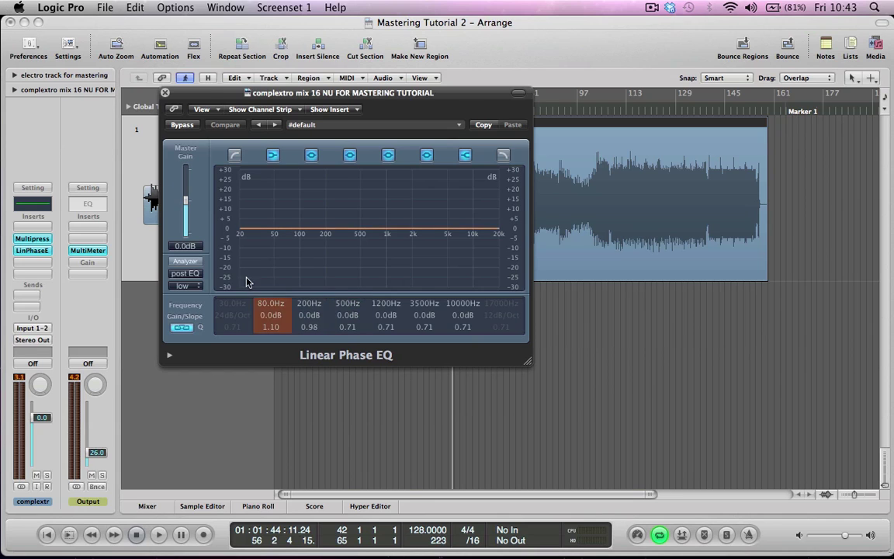
Step: Play the track with the EQ analyzer on, zoom the gain scale, and lower output slightly
left_click(184, 261)
key("space")
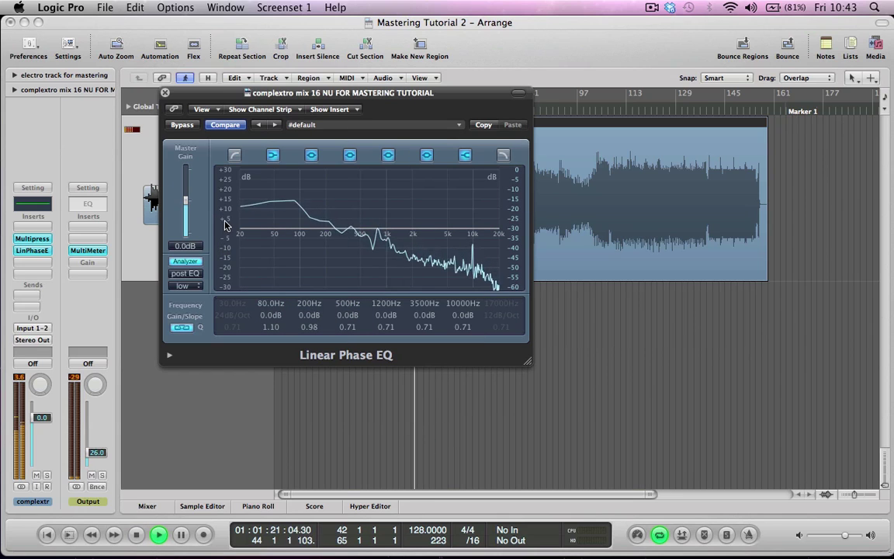
left_click_drag(226, 225, 225, 171)
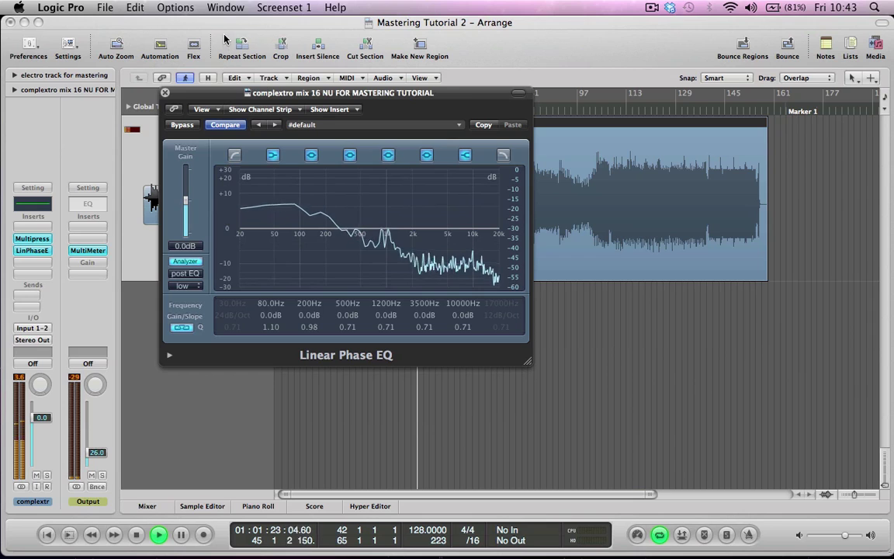
left_click_drag(103, 456, 103, 458)
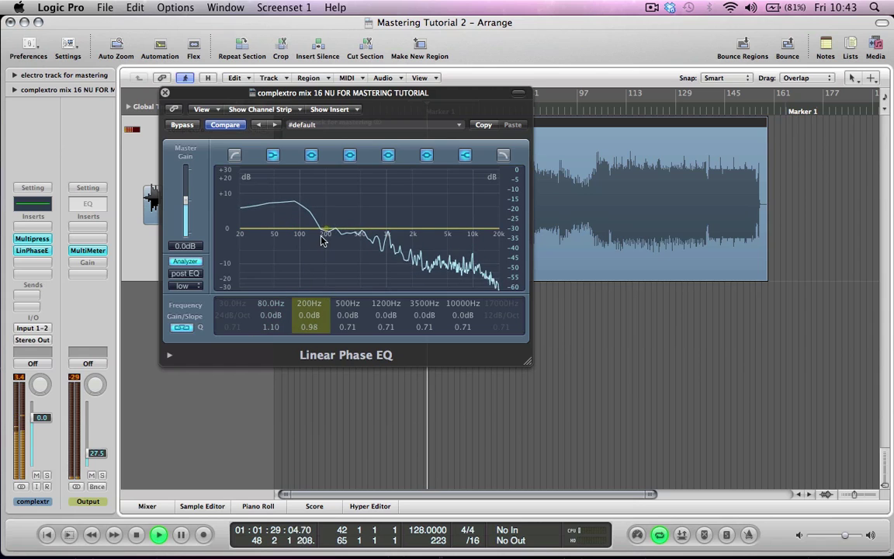
Step: Boost 170Hz and 6300Hz by +1.4dB each, then A/B the EQ with Bypass
left_click_drag(323, 241, 292, 224)
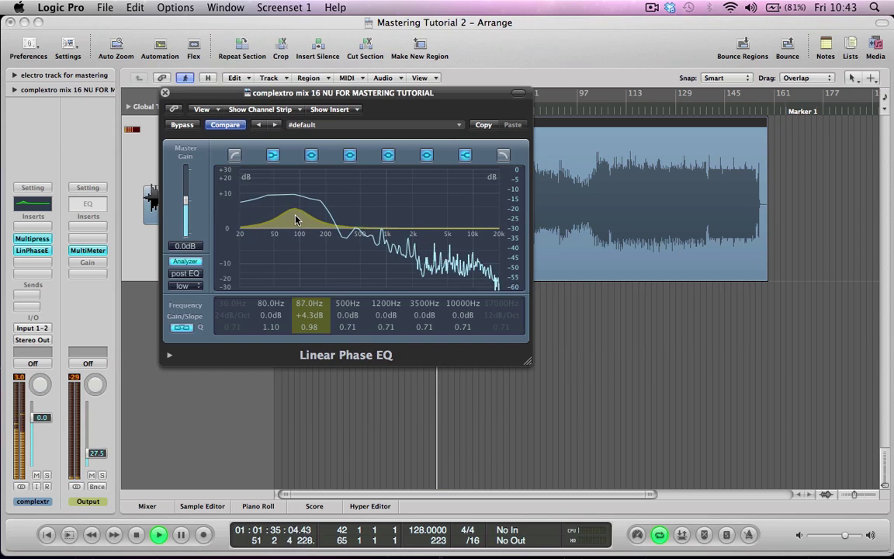
left_click_drag(295, 220, 317, 228)
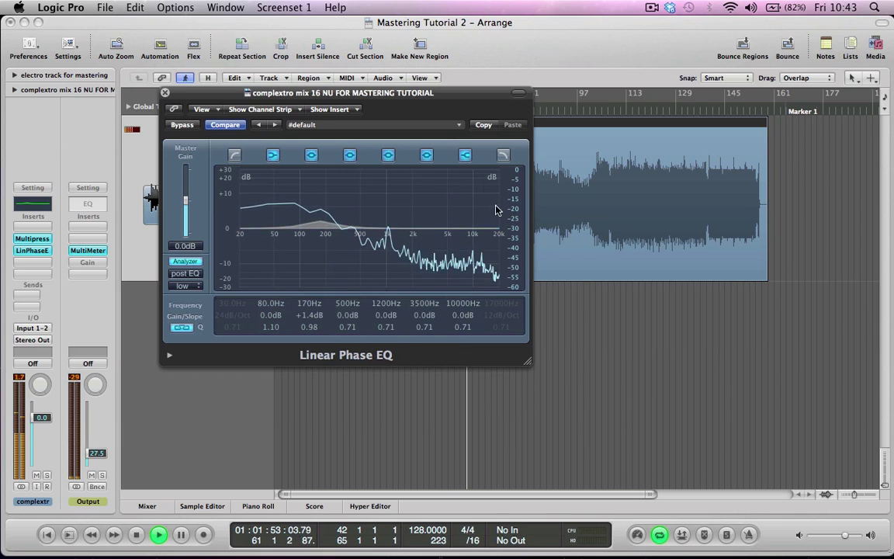
left_click_drag(482, 234, 465, 225)
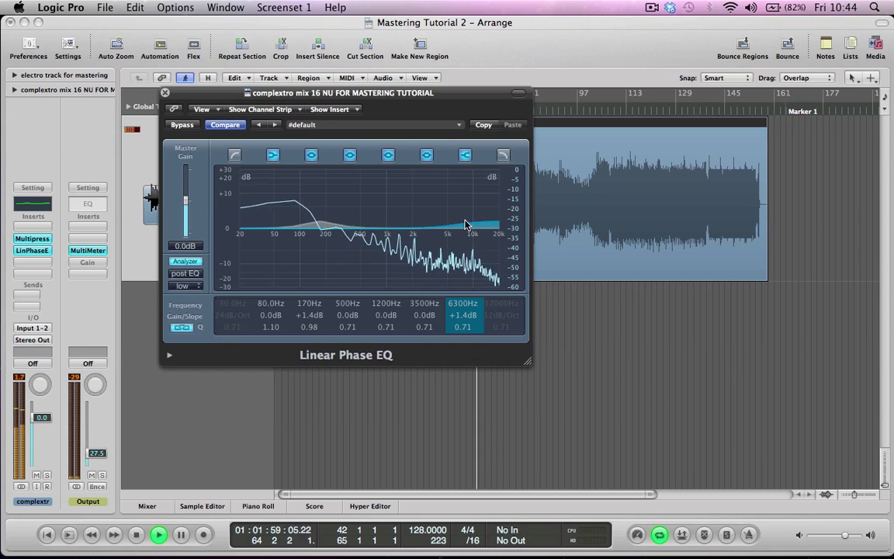
left_click(175, 125)
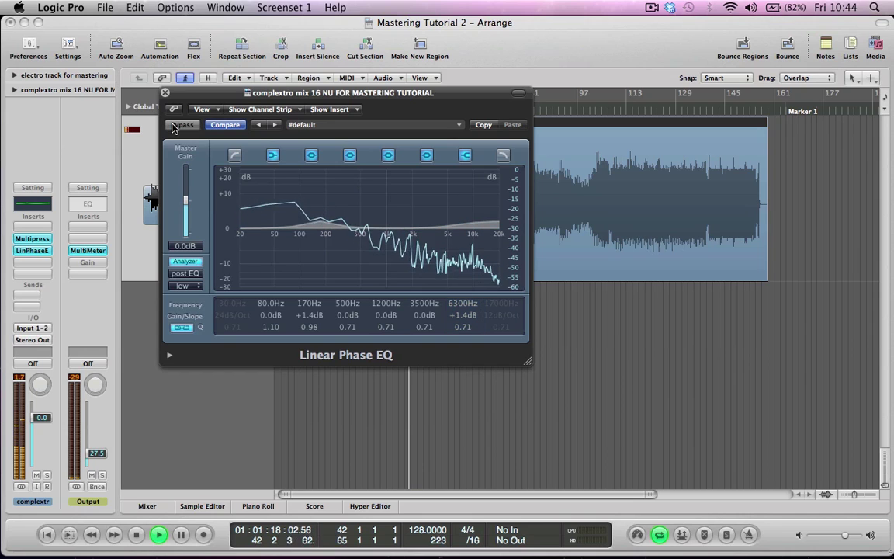
left_click(176, 125)
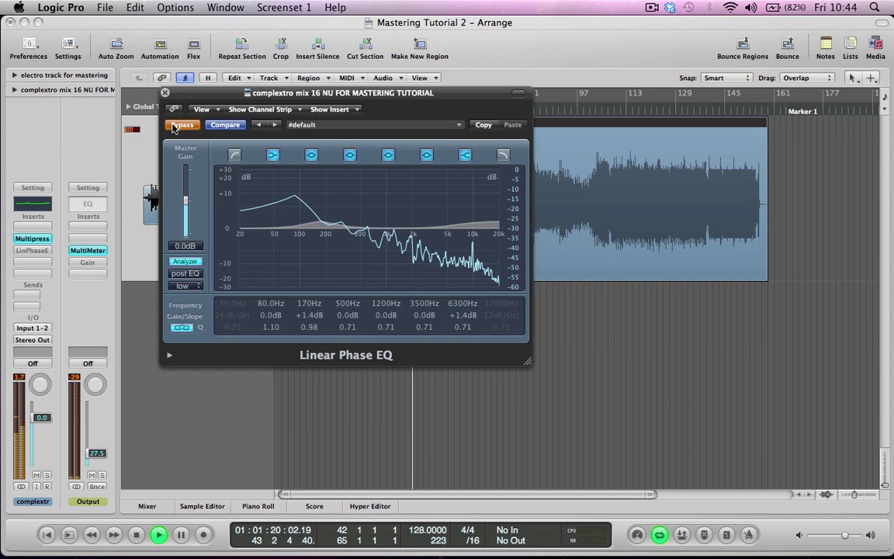
left_click(176, 125)
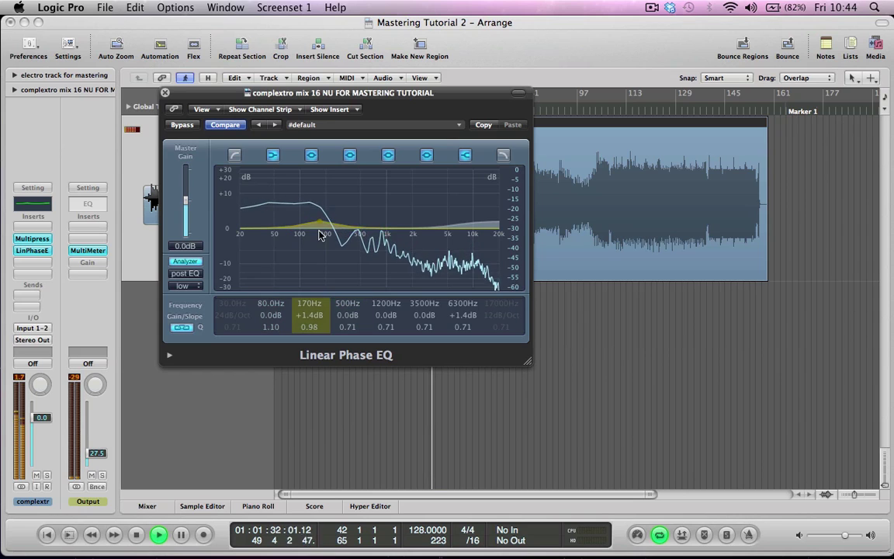
Step: Close the EQ and insert an Adaptive Limiter in the next slot, moving its window aside
left_click(164, 92)
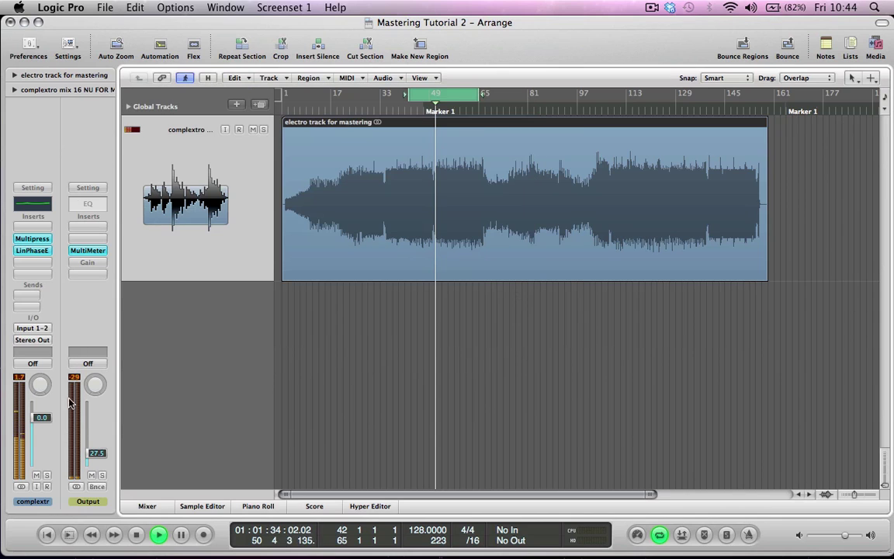
key("space")
left_click(34, 270)
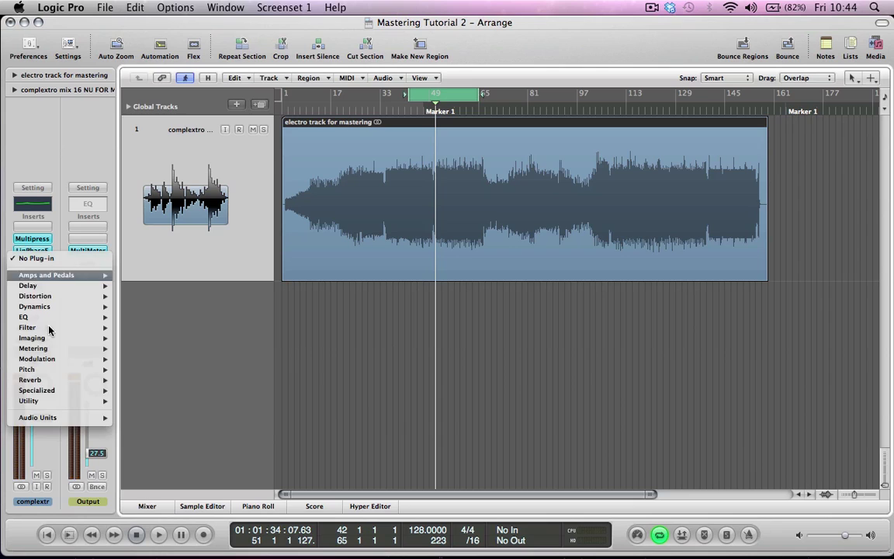
mouse_move(34, 309)
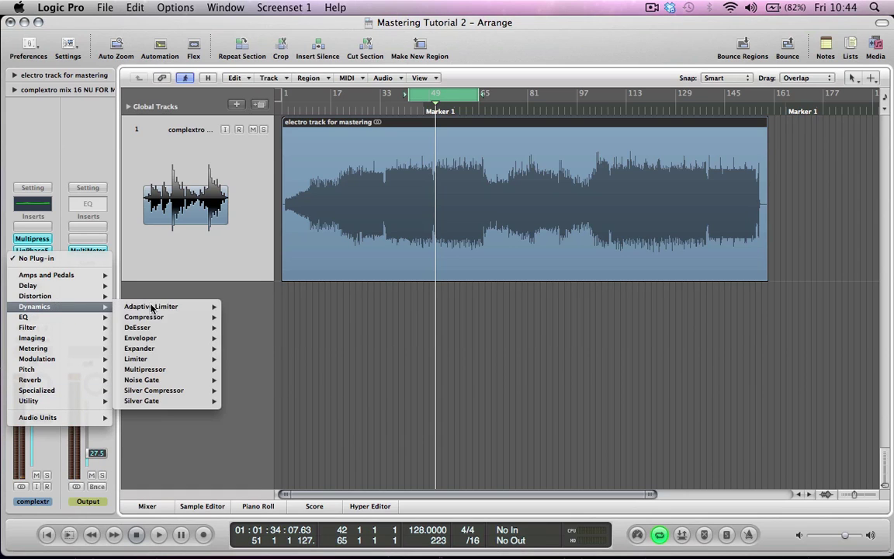
left_click(232, 307)
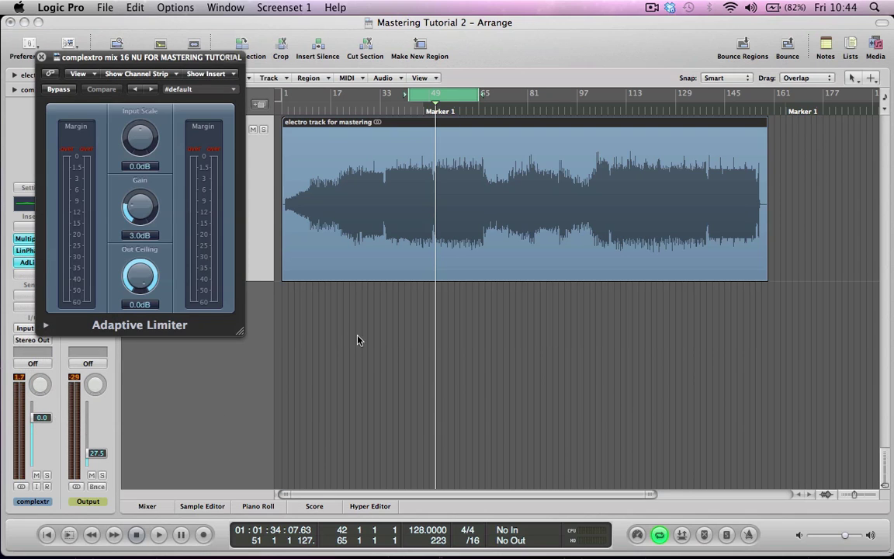
left_click_drag(143, 59, 496, 180)
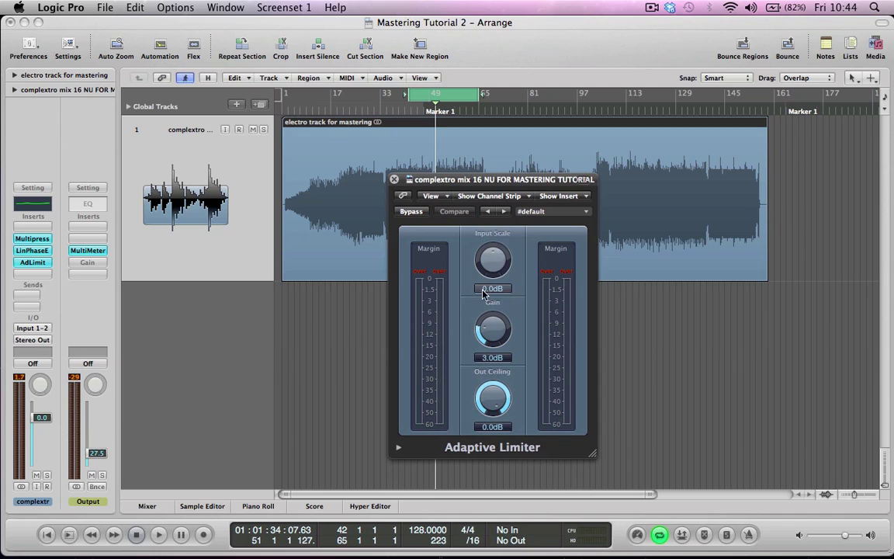
Step: Play the track through the limiter and lower the track fader to -5.4 dB
key("space")
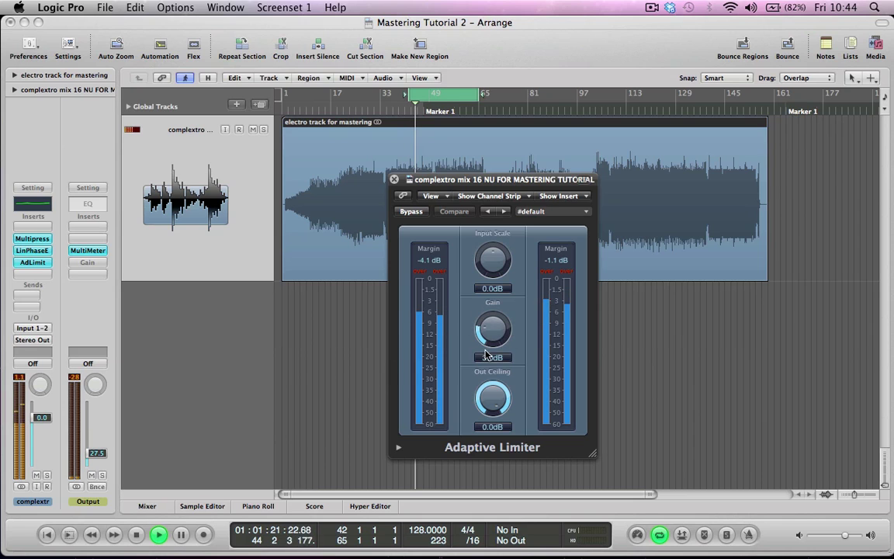
key("f")
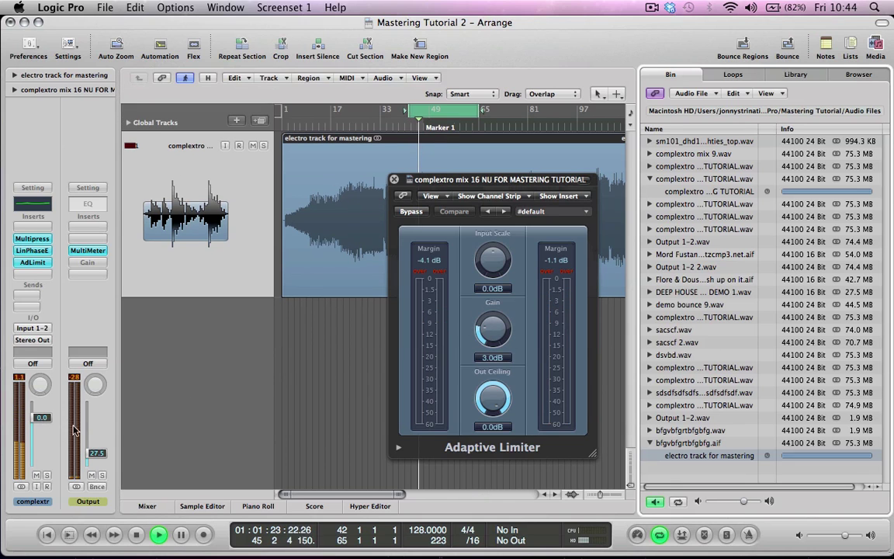
key("f")
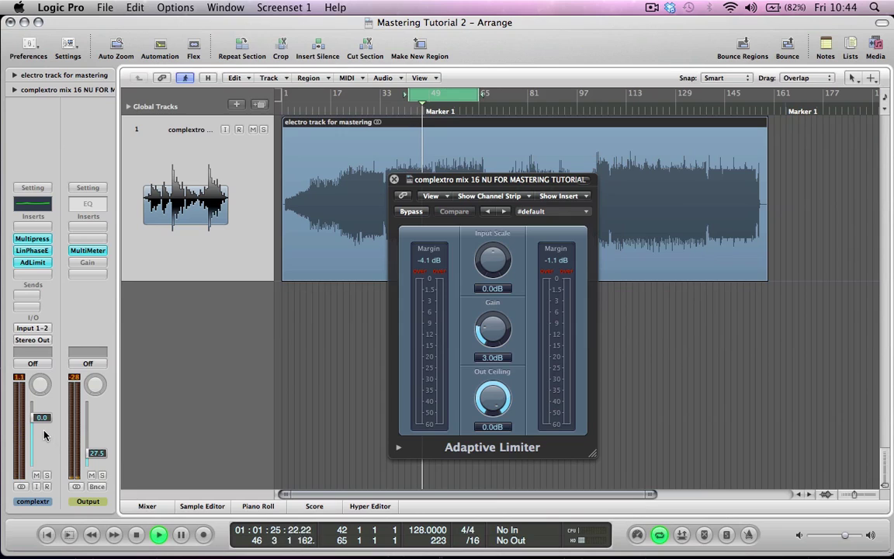
left_click_drag(43, 420, 42, 433)
key("space")
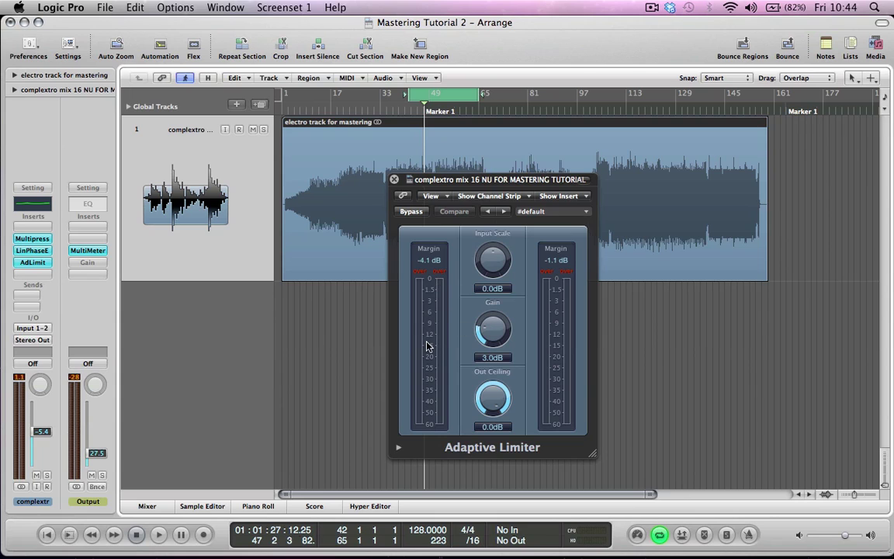
key("space")
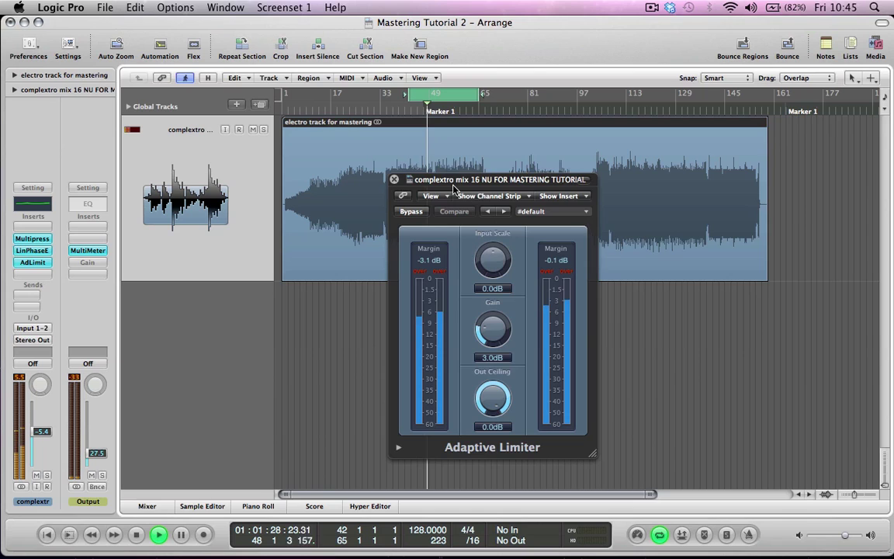
Step: Move the limiter window up, then set Input Scale to +1.8 dB and Gain to 4.6 dB
left_click_drag(455, 183, 475, 93)
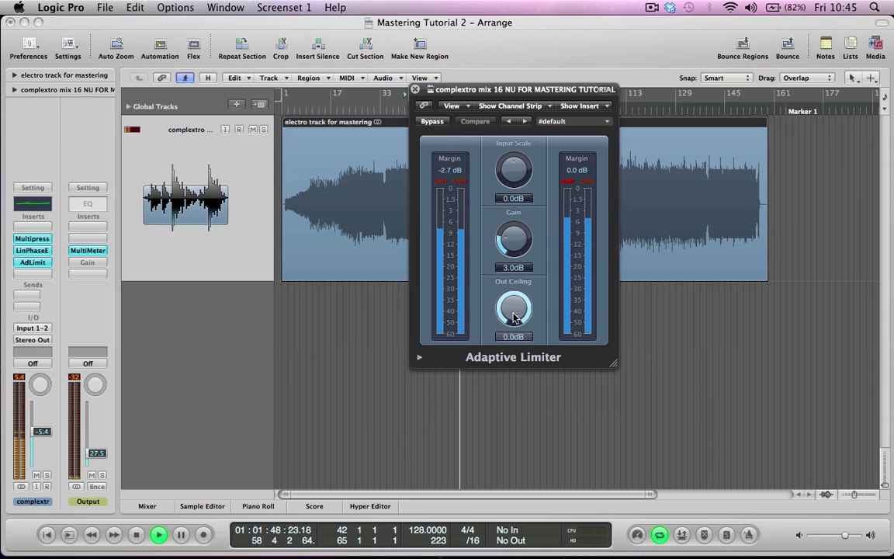
left_click(512, 171)
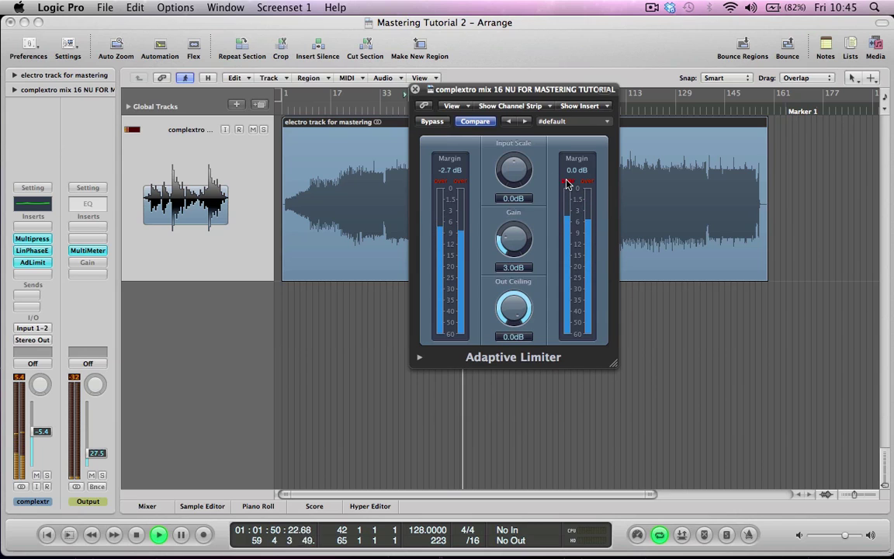
mouse_move(514, 172)
left_mouse_down()
mouse_move(530, 191)
mouse_move(522, 188)
left_mouse_up()
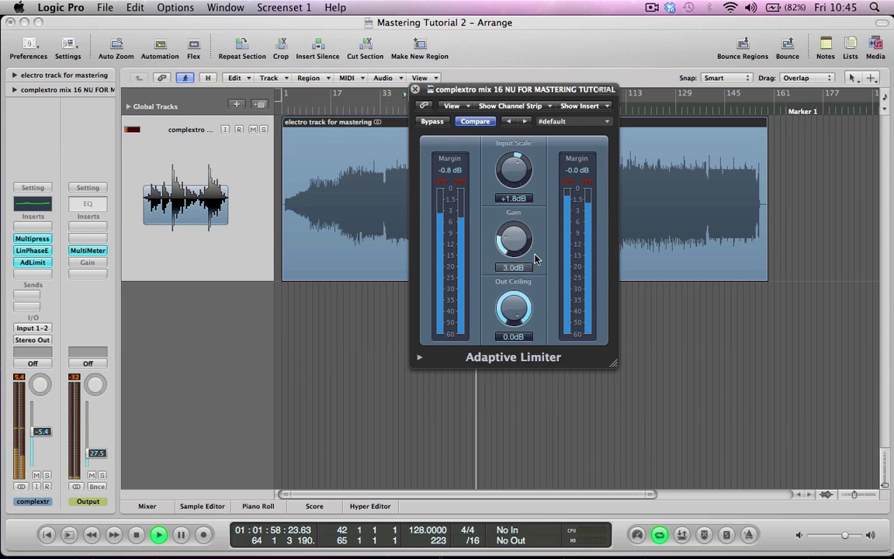
left_click_drag(525, 245, 519, 237)
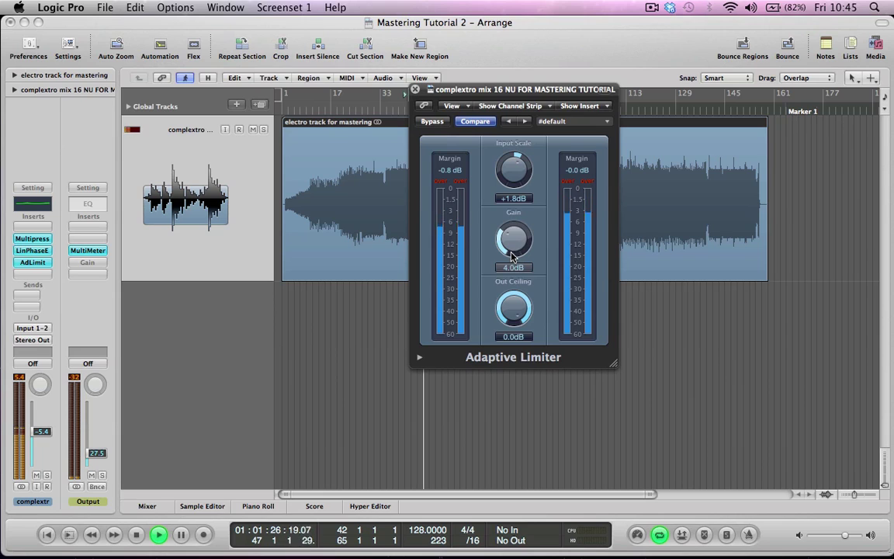
left_click_drag(511, 253, 514, 250)
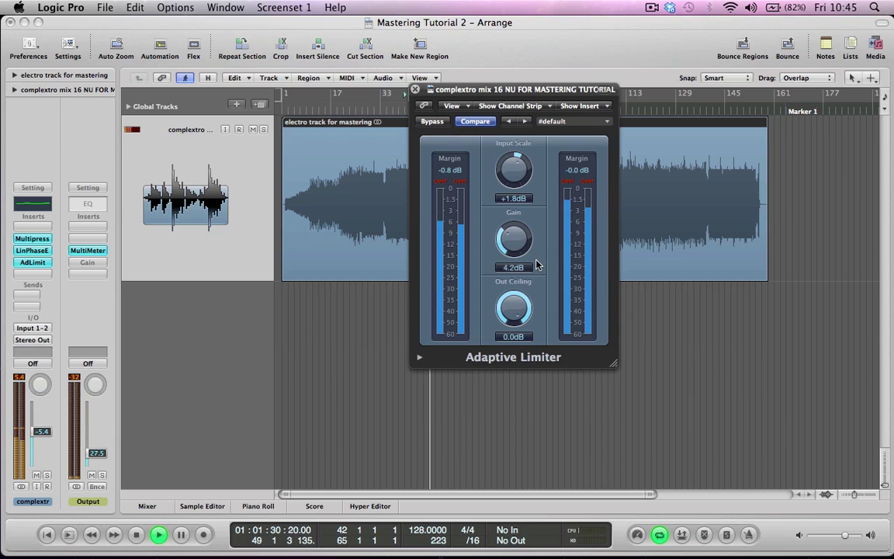
left_click_drag(522, 254, 504, 239)
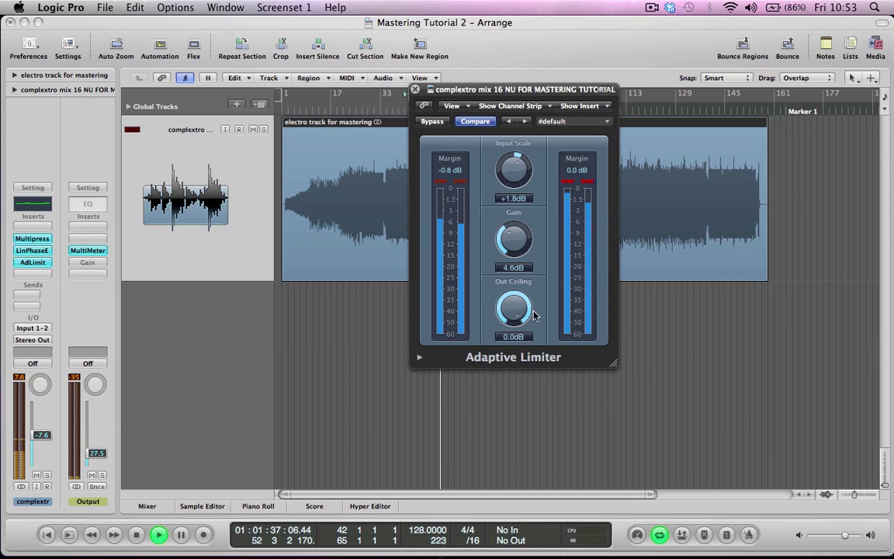
Step: Set the Adaptive Limiter's Out Ceiling knob to -0.2 dB
left_click_drag(511, 305, 512, 307)
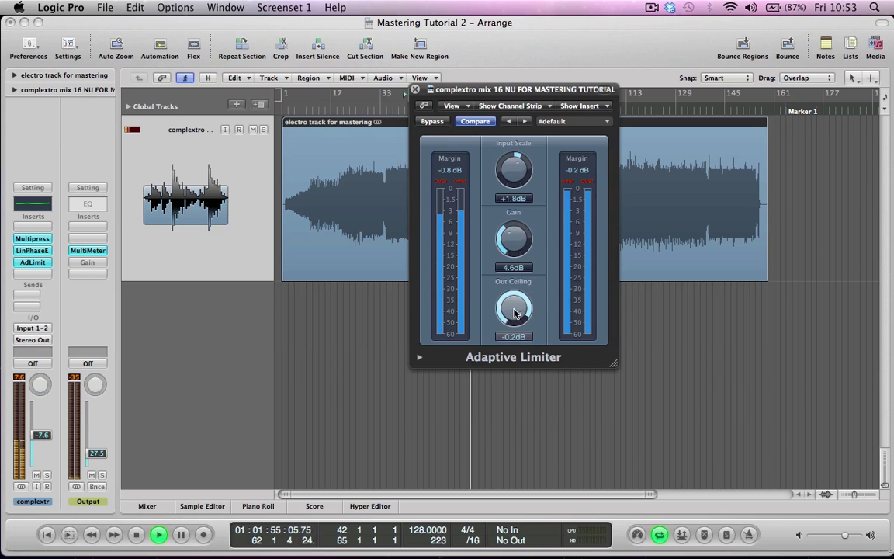
Step: Expand the limiter's extra parameters, set Lookahead to 24 ms, and collapse them again
left_click(419, 358)
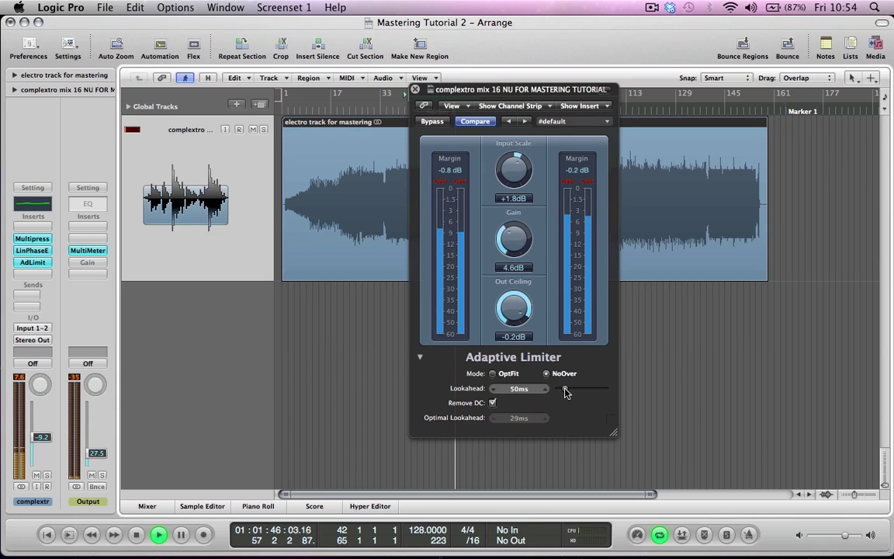
left_click_drag(565, 392, 560, 393)
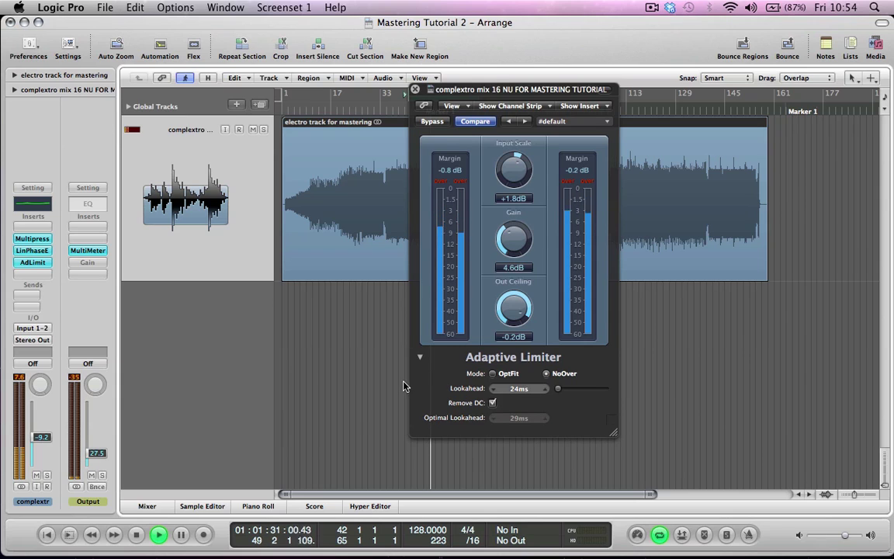
left_click(420, 357)
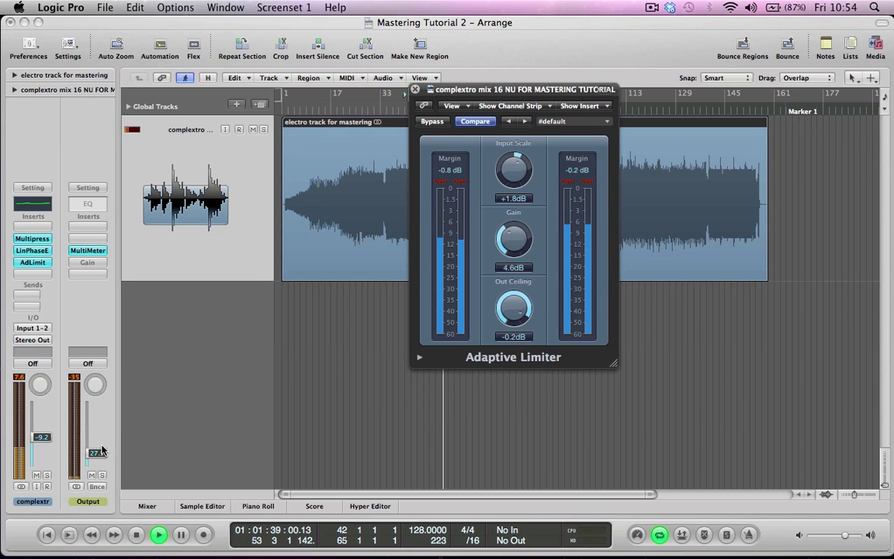
Step: Close the limiter, reset Output and track faders to 0.0 dB, and bypass all three inserts
left_click(415, 90)
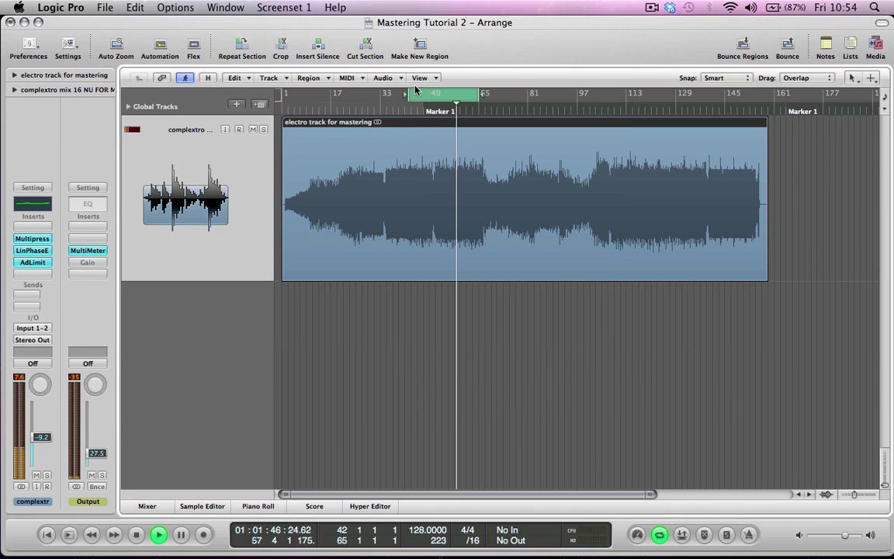
left_click(93, 411, "alt")
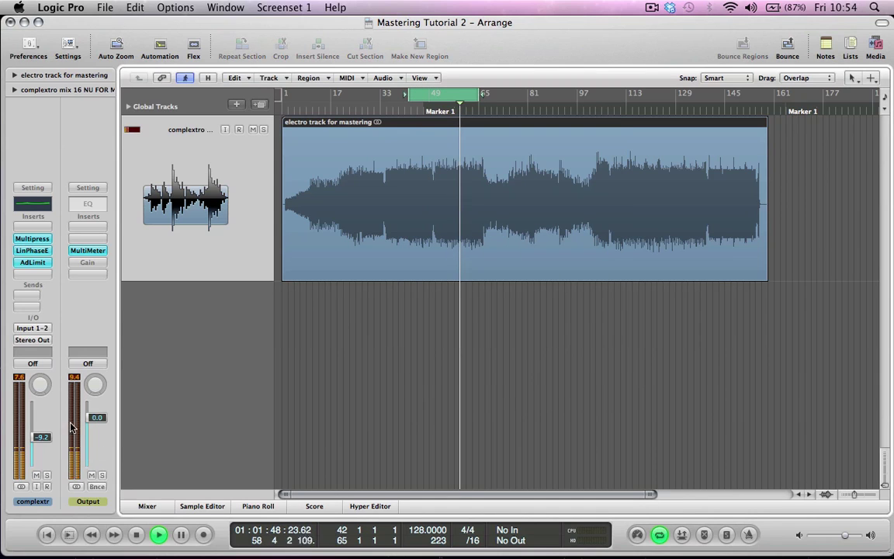
left_click(47, 437, "alt")
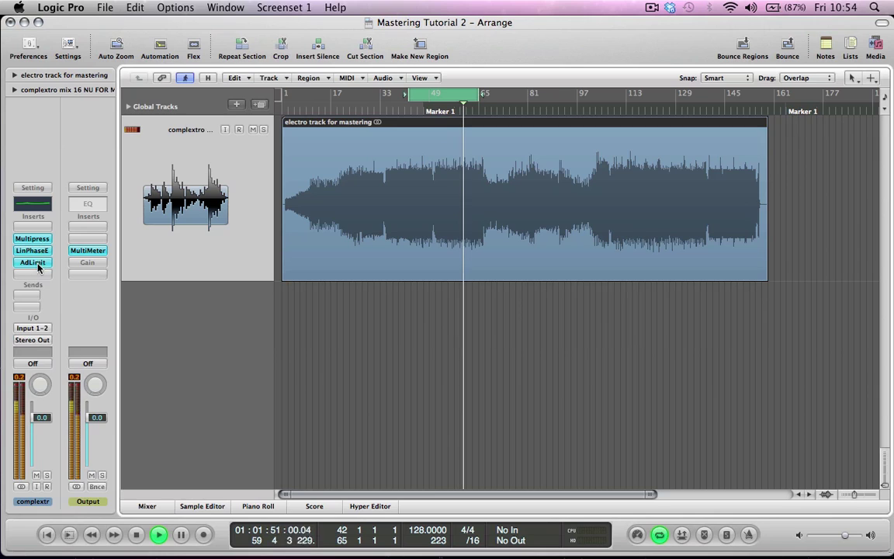
left_click(32, 262, "alt")
left_click(32, 250, "alt")
left_click(32, 238, "alt")
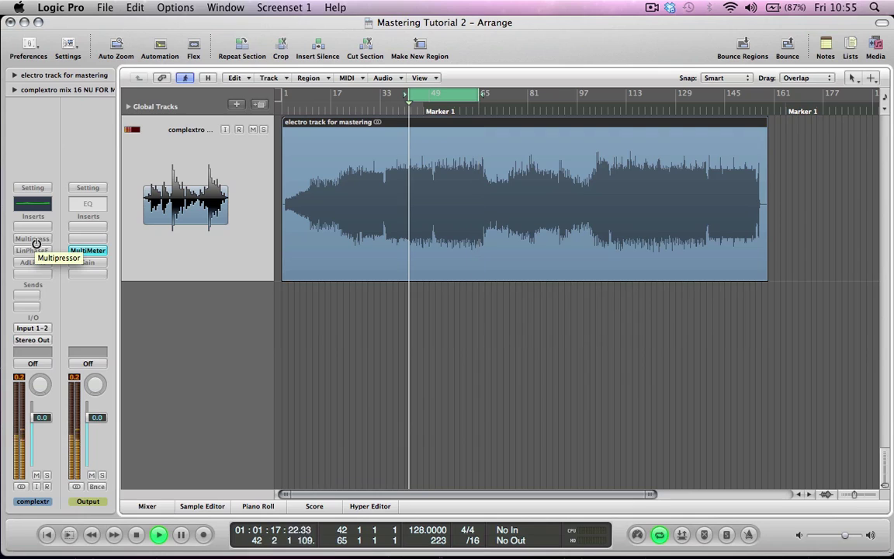
Step: Re-enable Multipressor, Linear Phase EQ and Adaptive Limiter in turn, stop playback, and pull the fader down
left_click(36, 240, "alt")
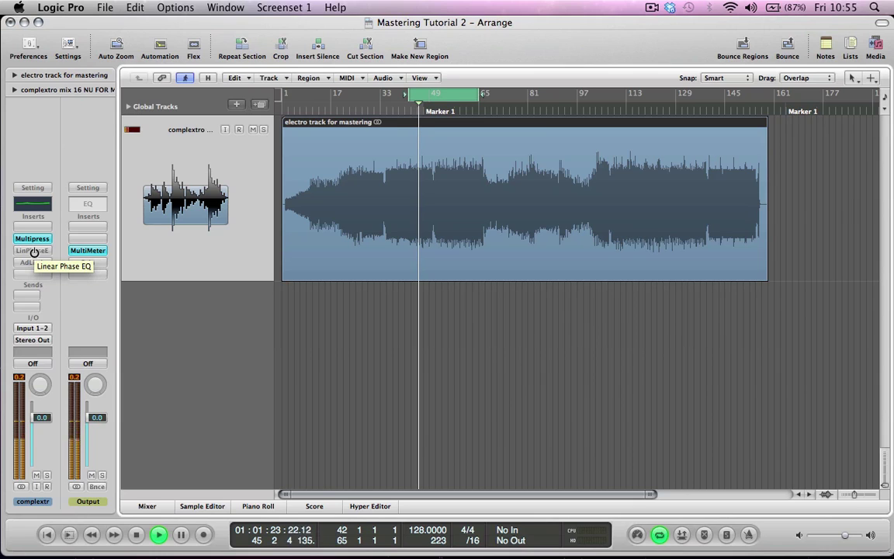
left_click(33, 252, "alt")
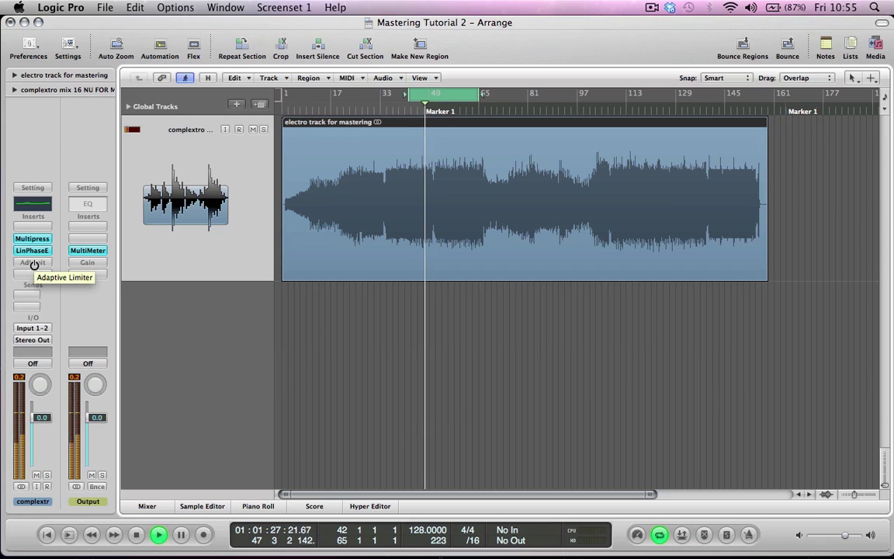
left_click(34, 263, "alt")
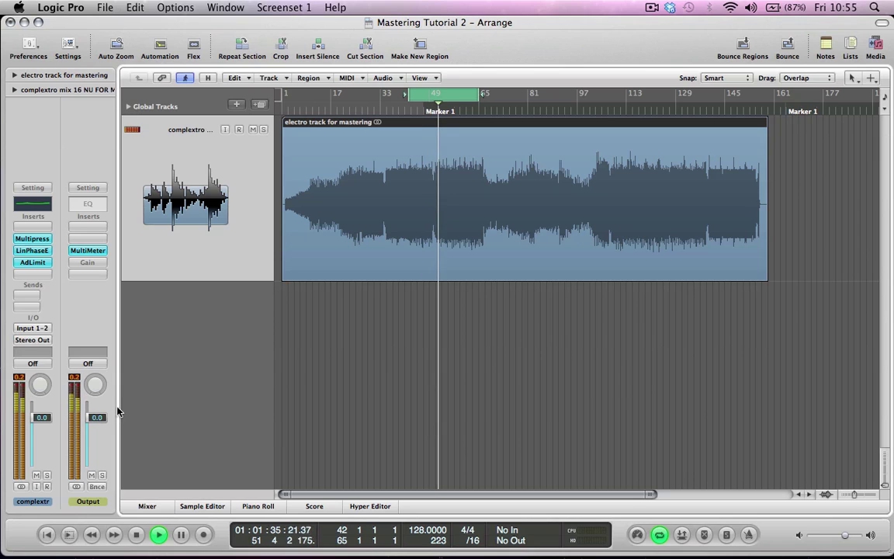
key("space")
left_click_drag(44, 420, 17, 458)
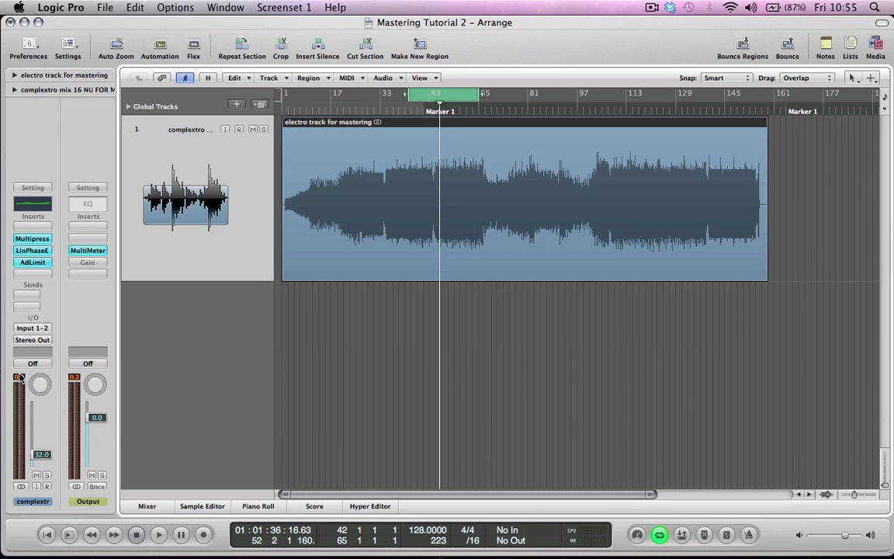